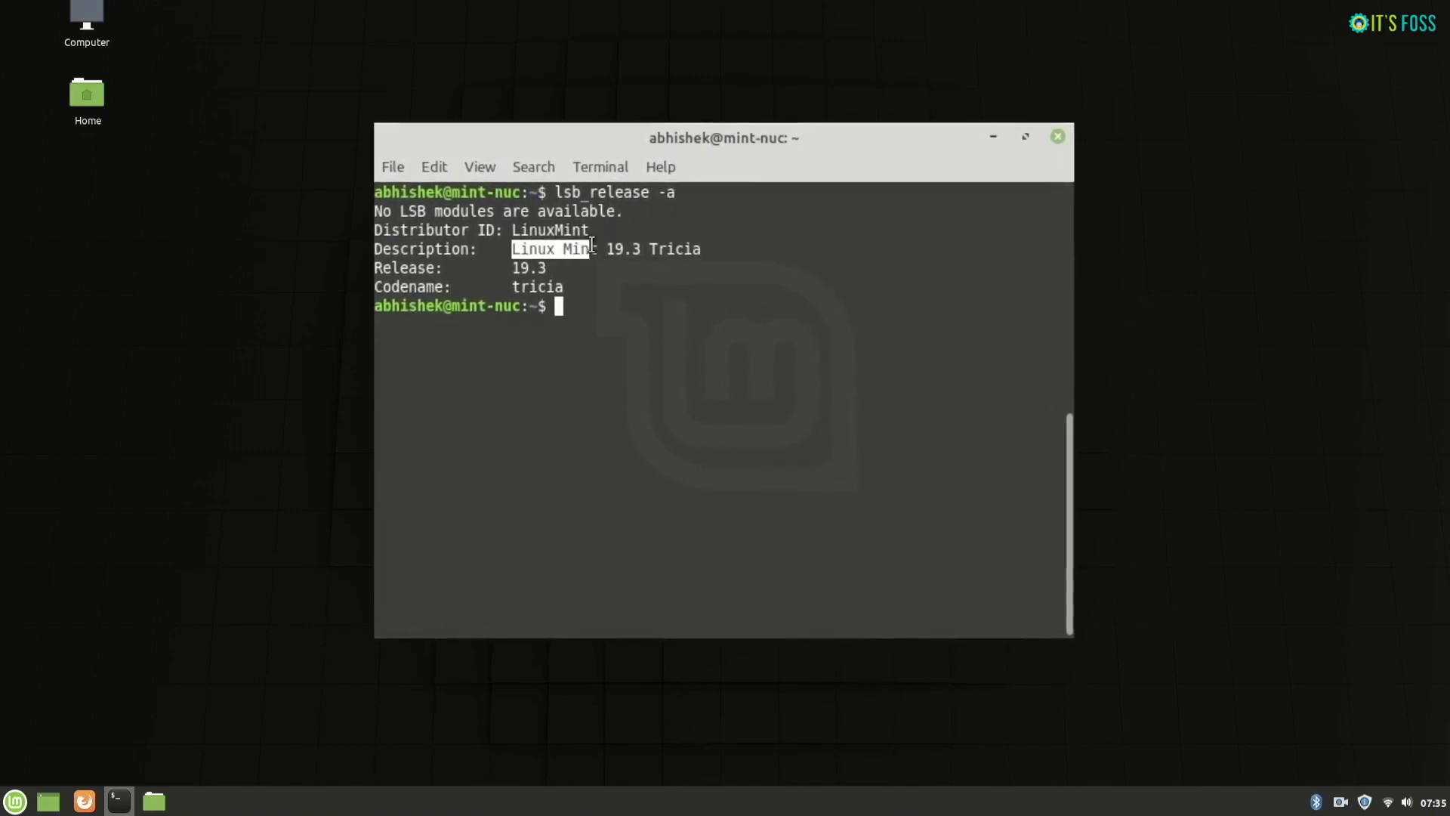
Run dpkg --print-architecture and confirm the output reads amd64.
left_click(670, 309)
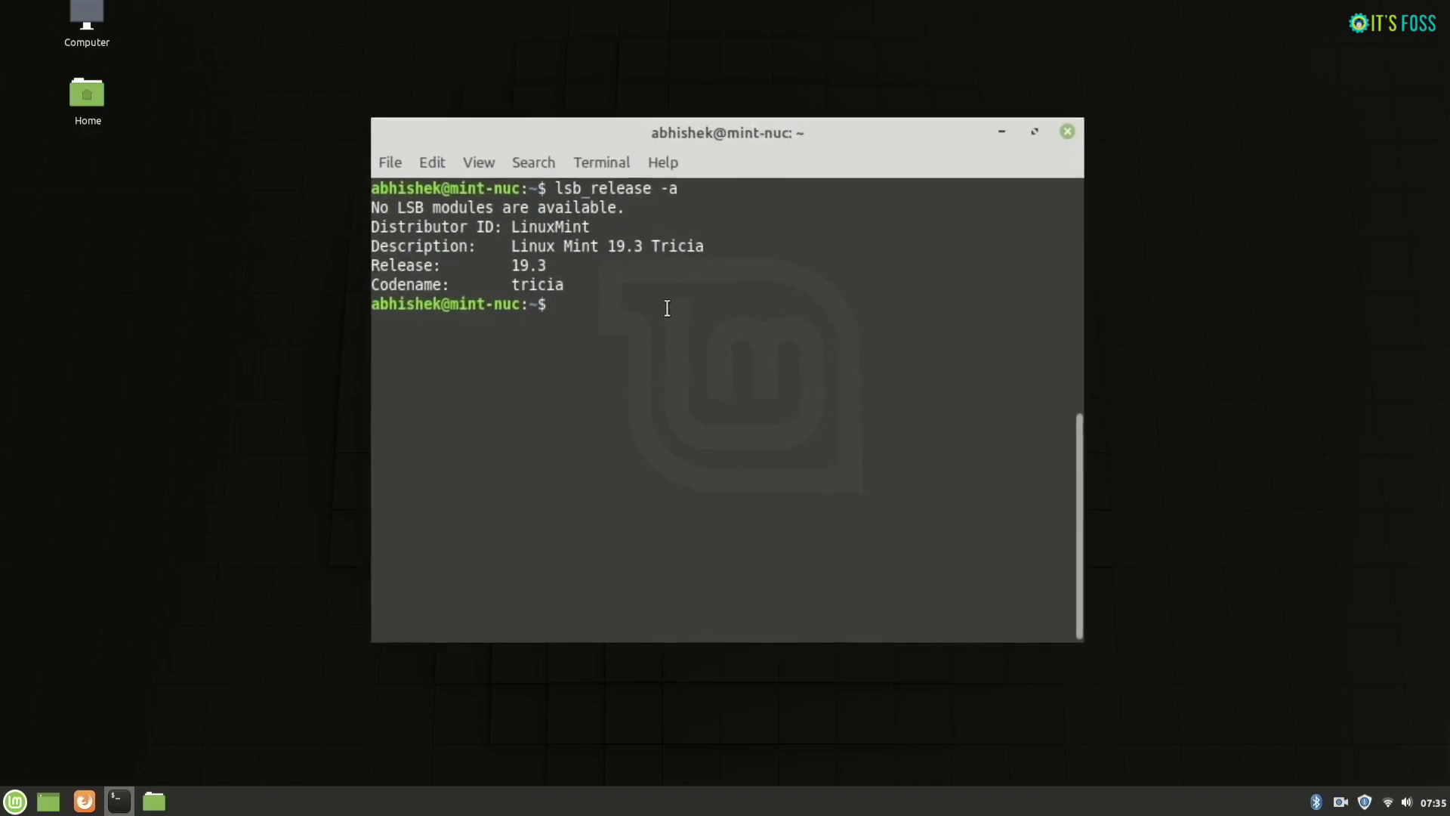
type("dp")
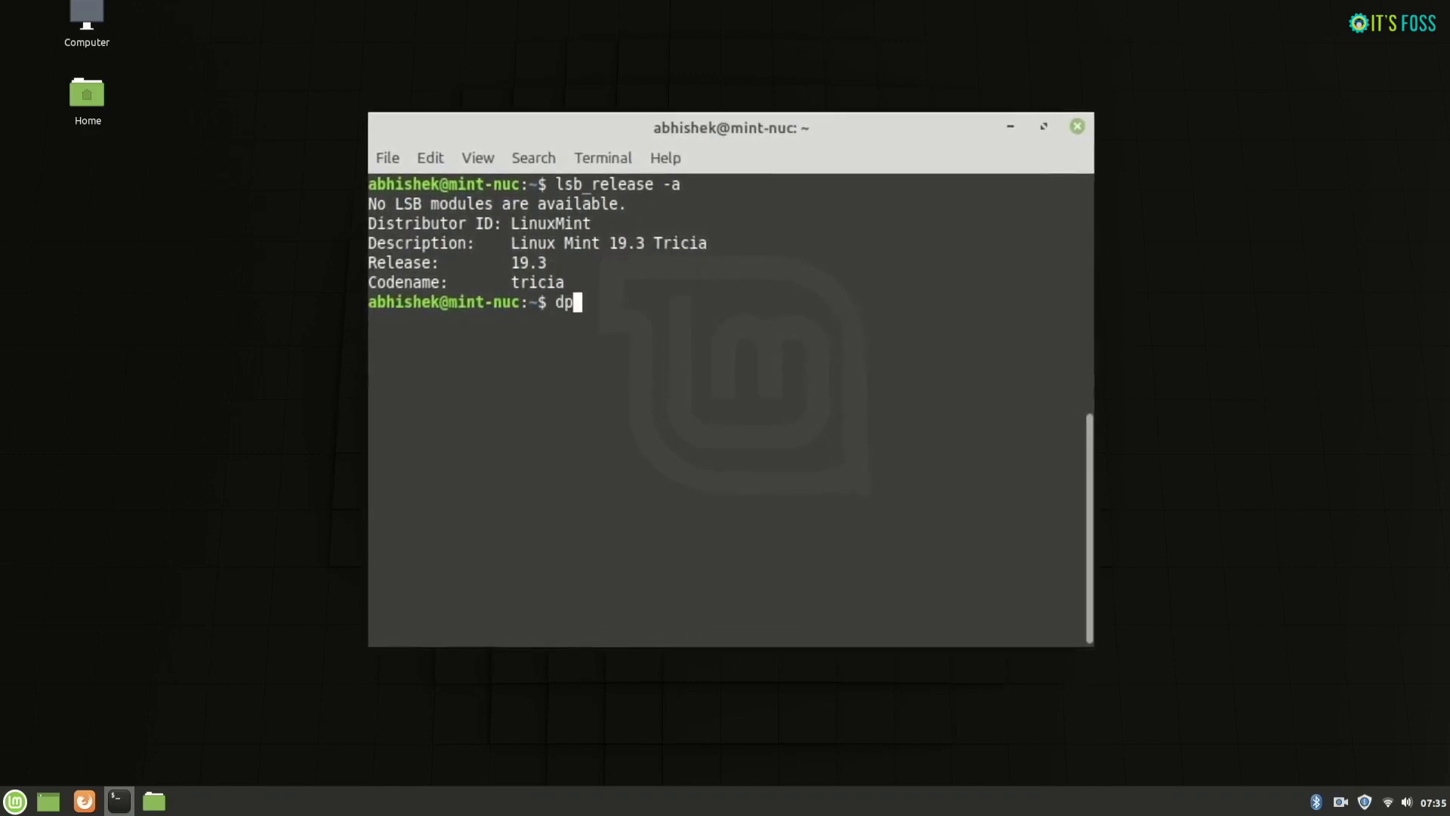
type("kg")
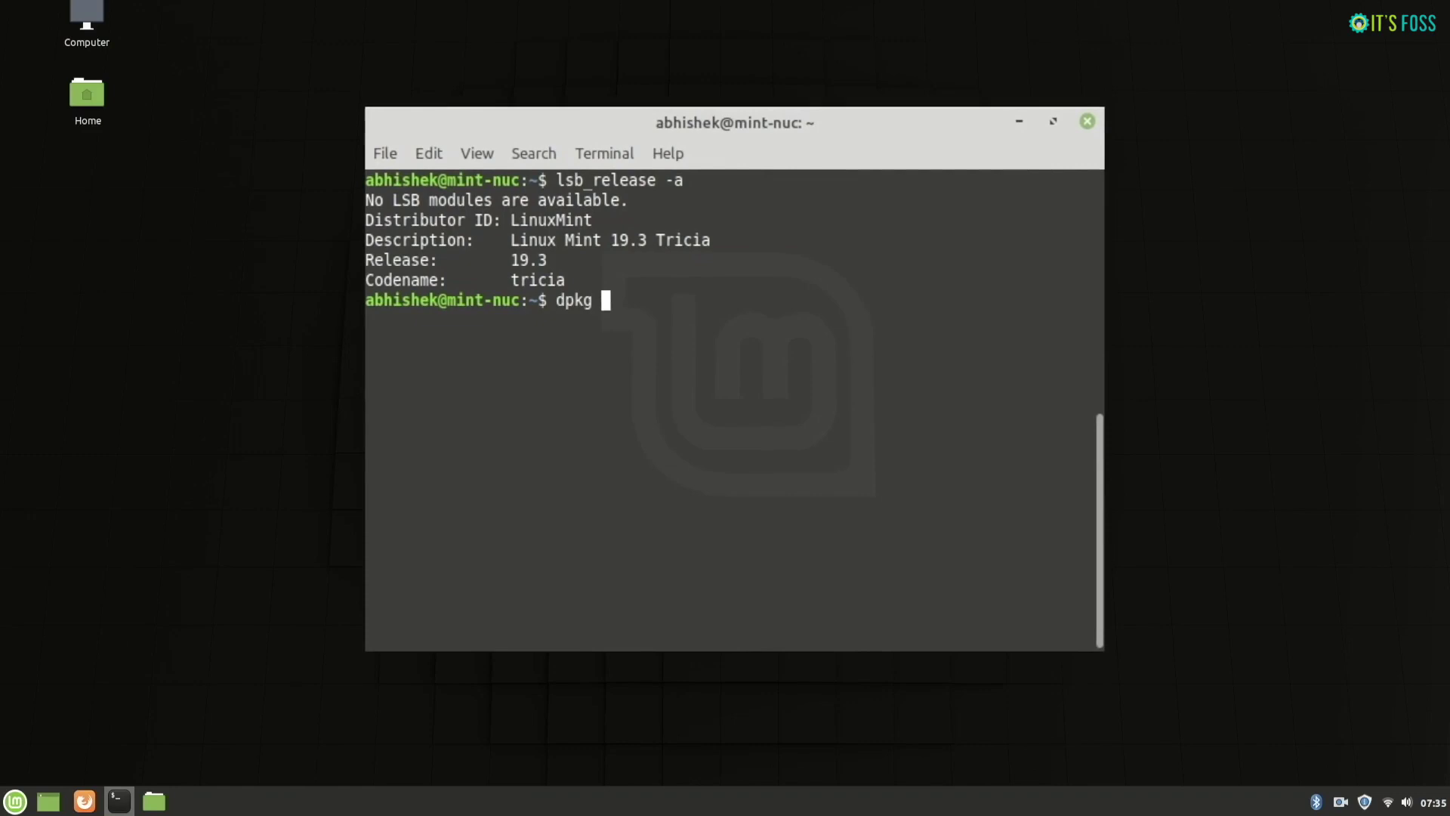
type(" --pr")
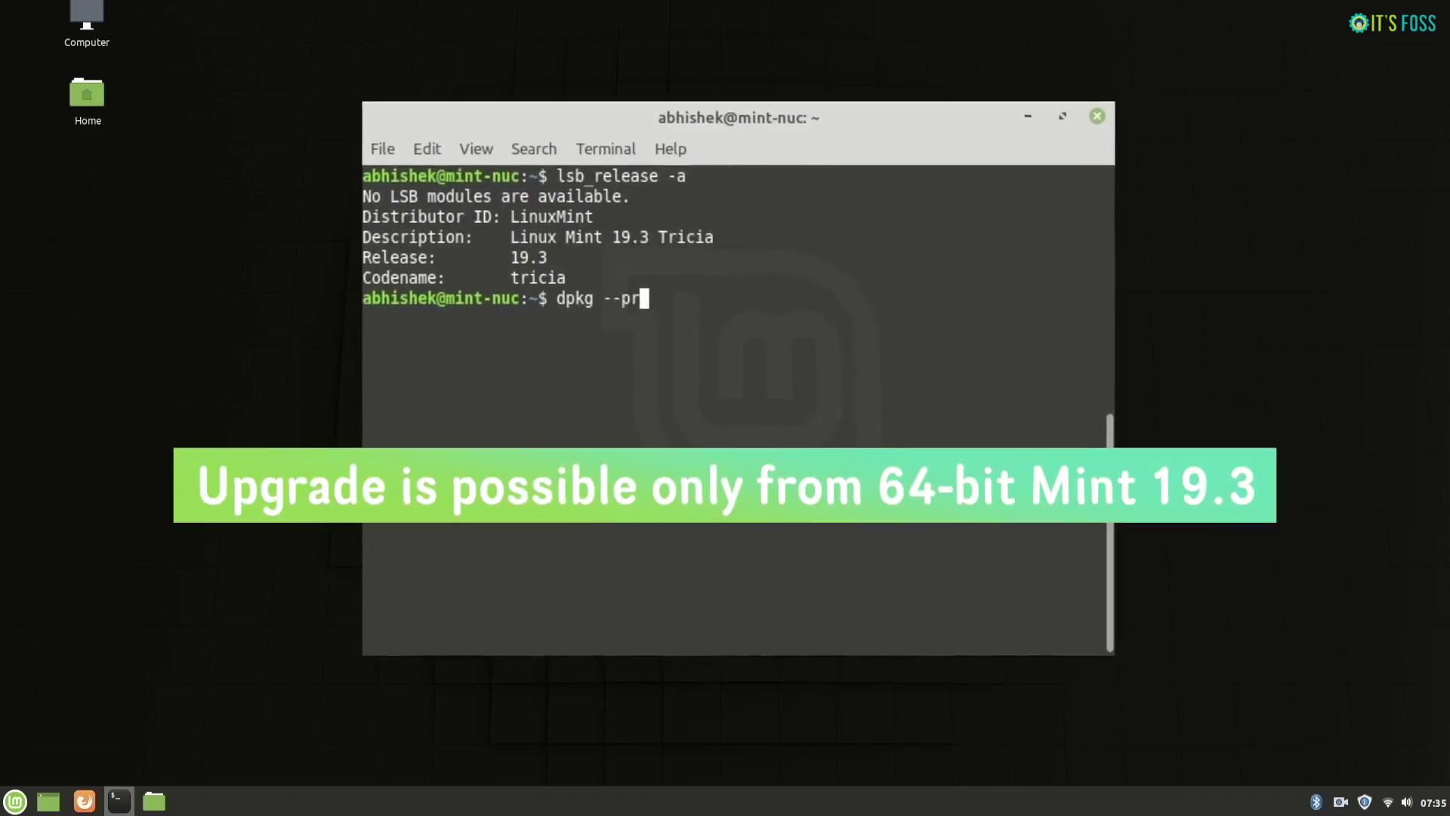
type("int-")
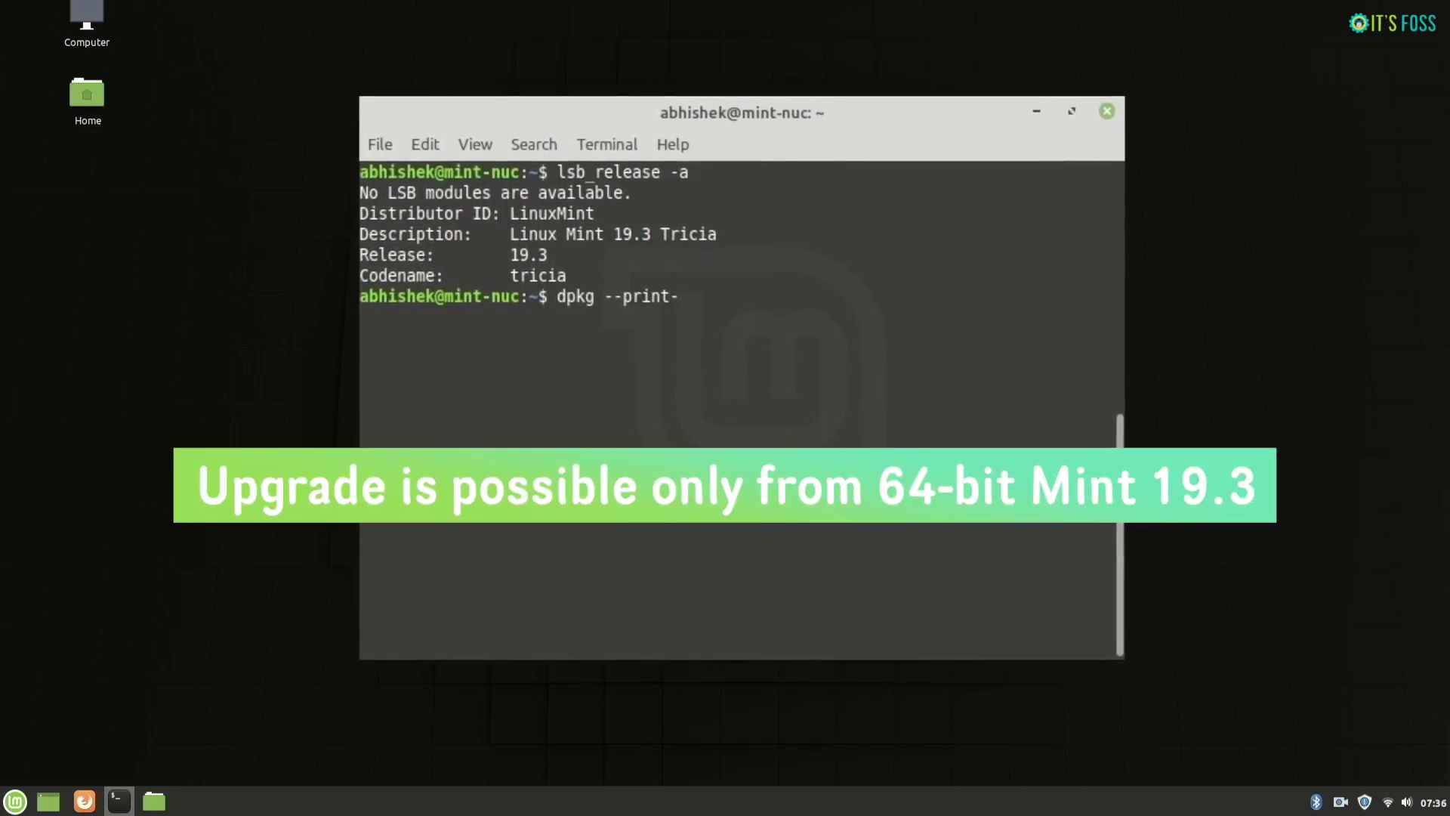
type("architecture")
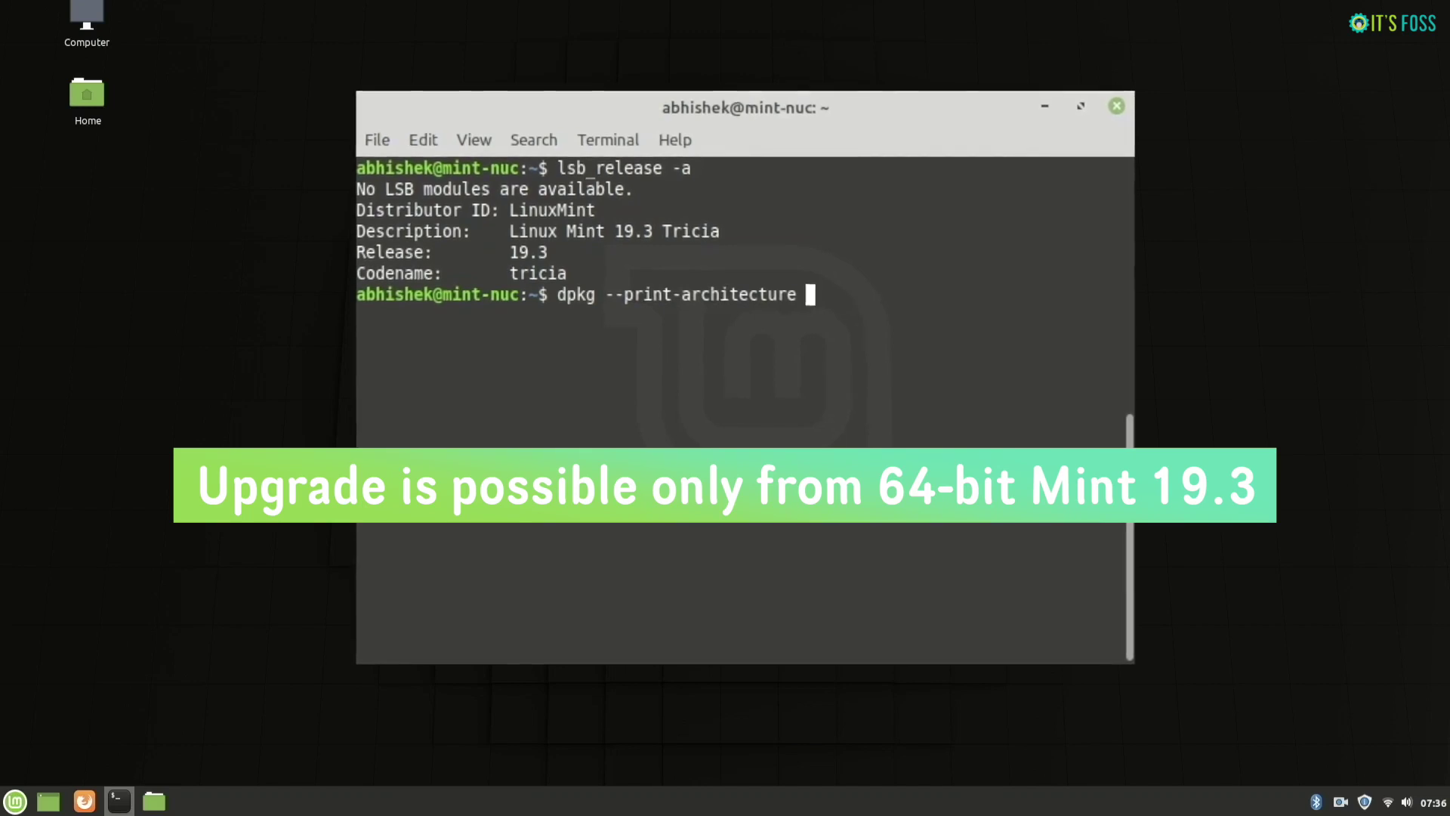
key("Return")
double_click(380, 315)
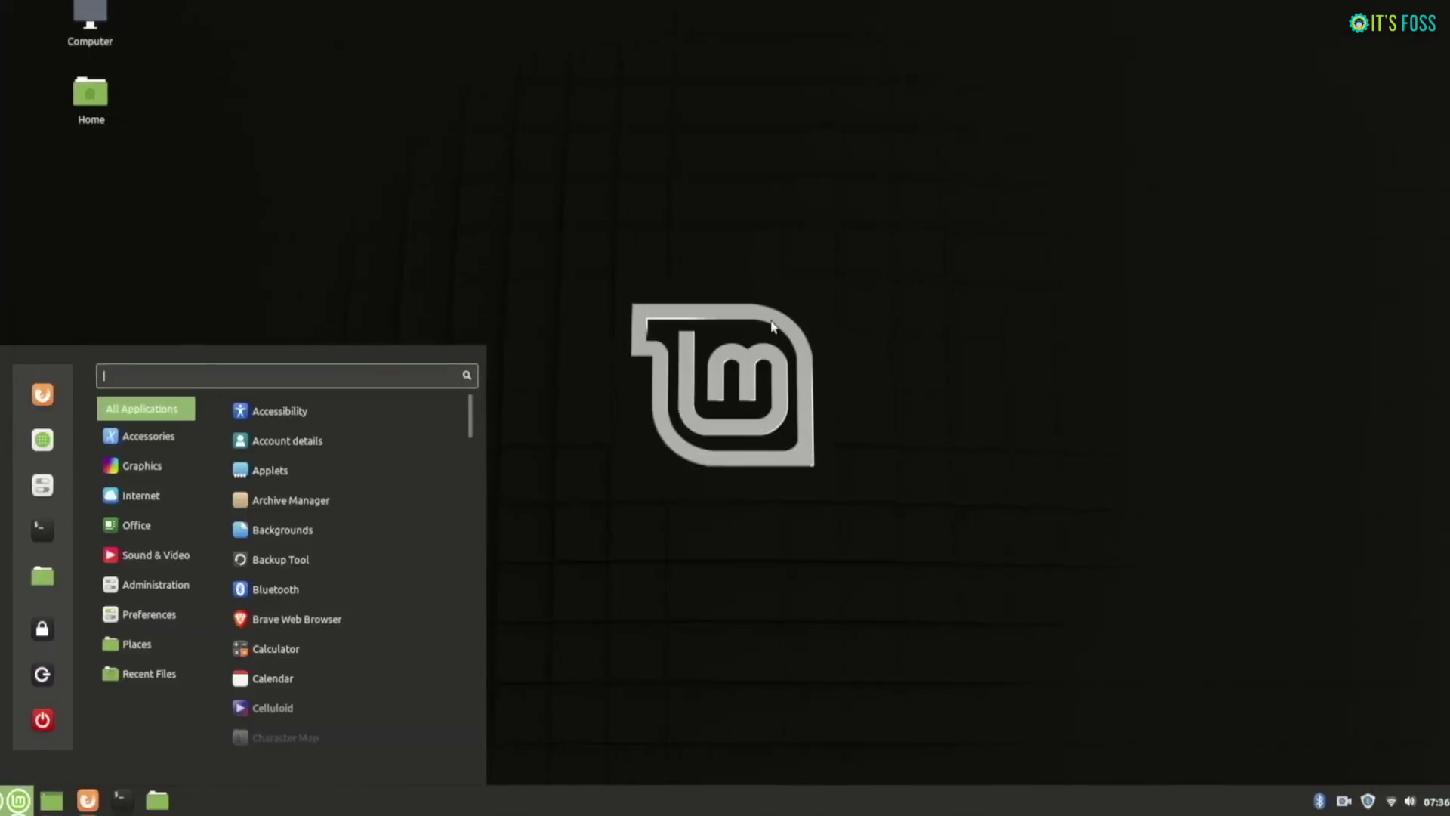
Install all 127 pending updates from Update Manager, authorising with the administrator password.
type("update")
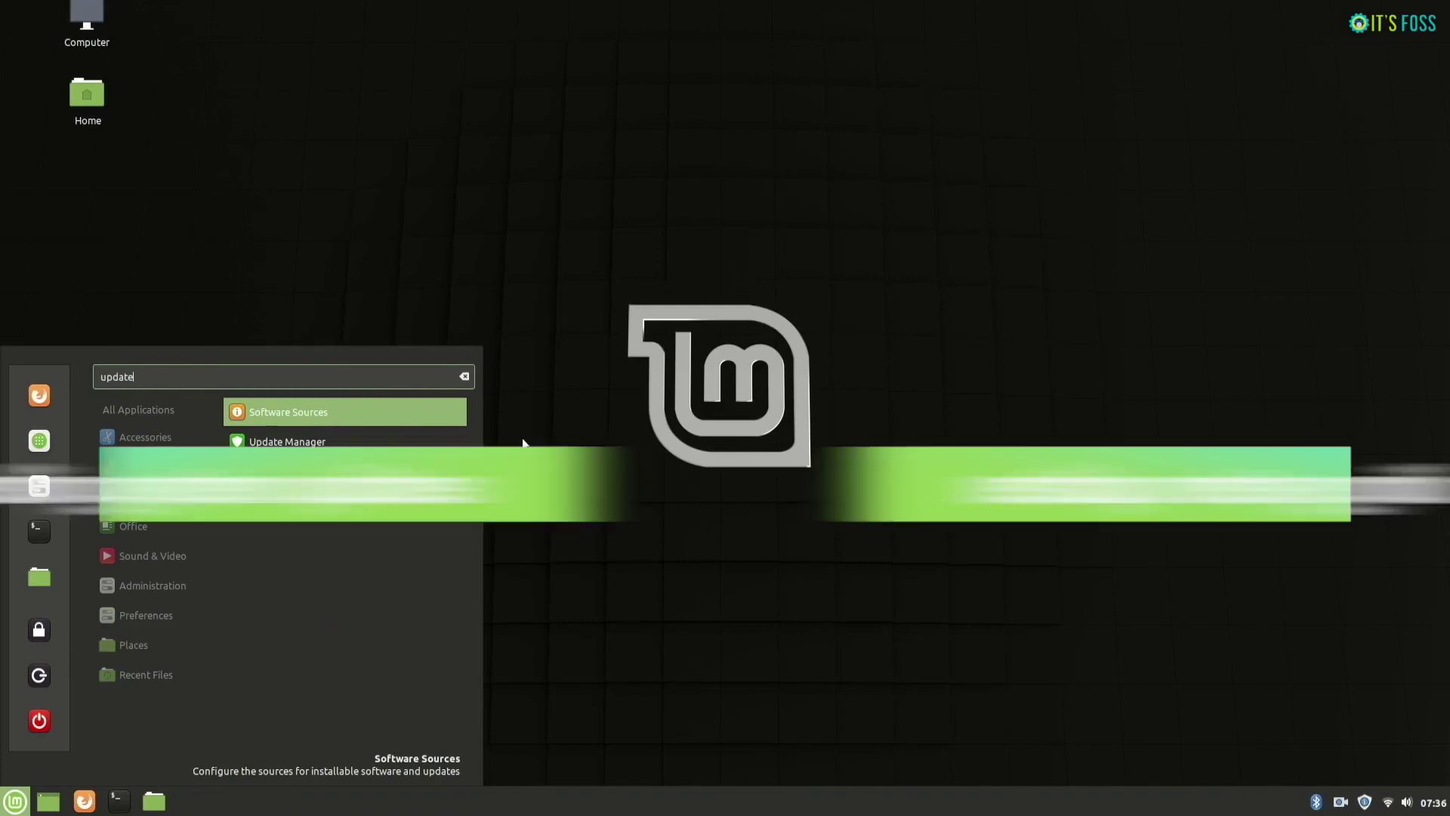
key("Down")
key("Return")
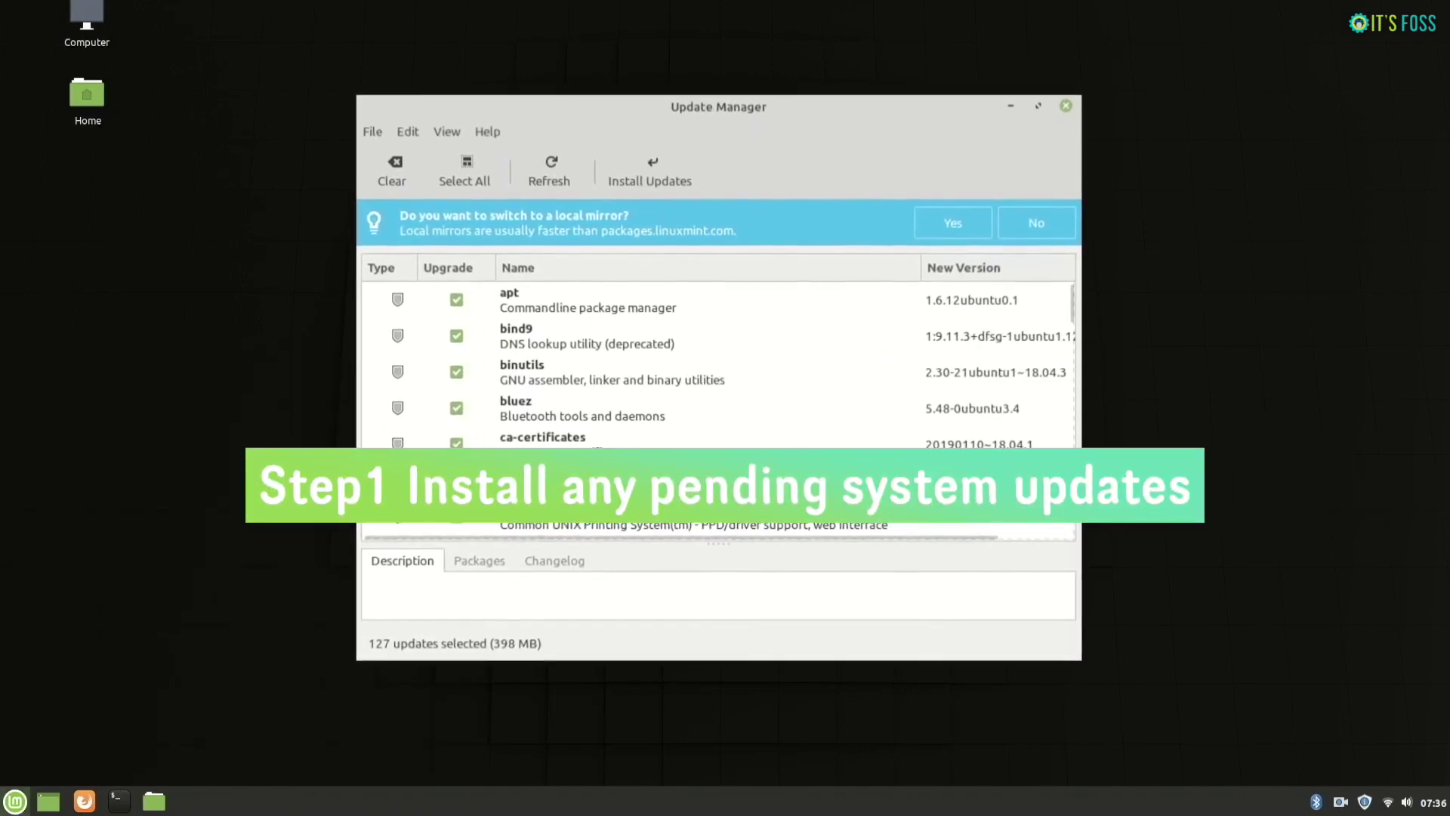
left_click(638, 172)
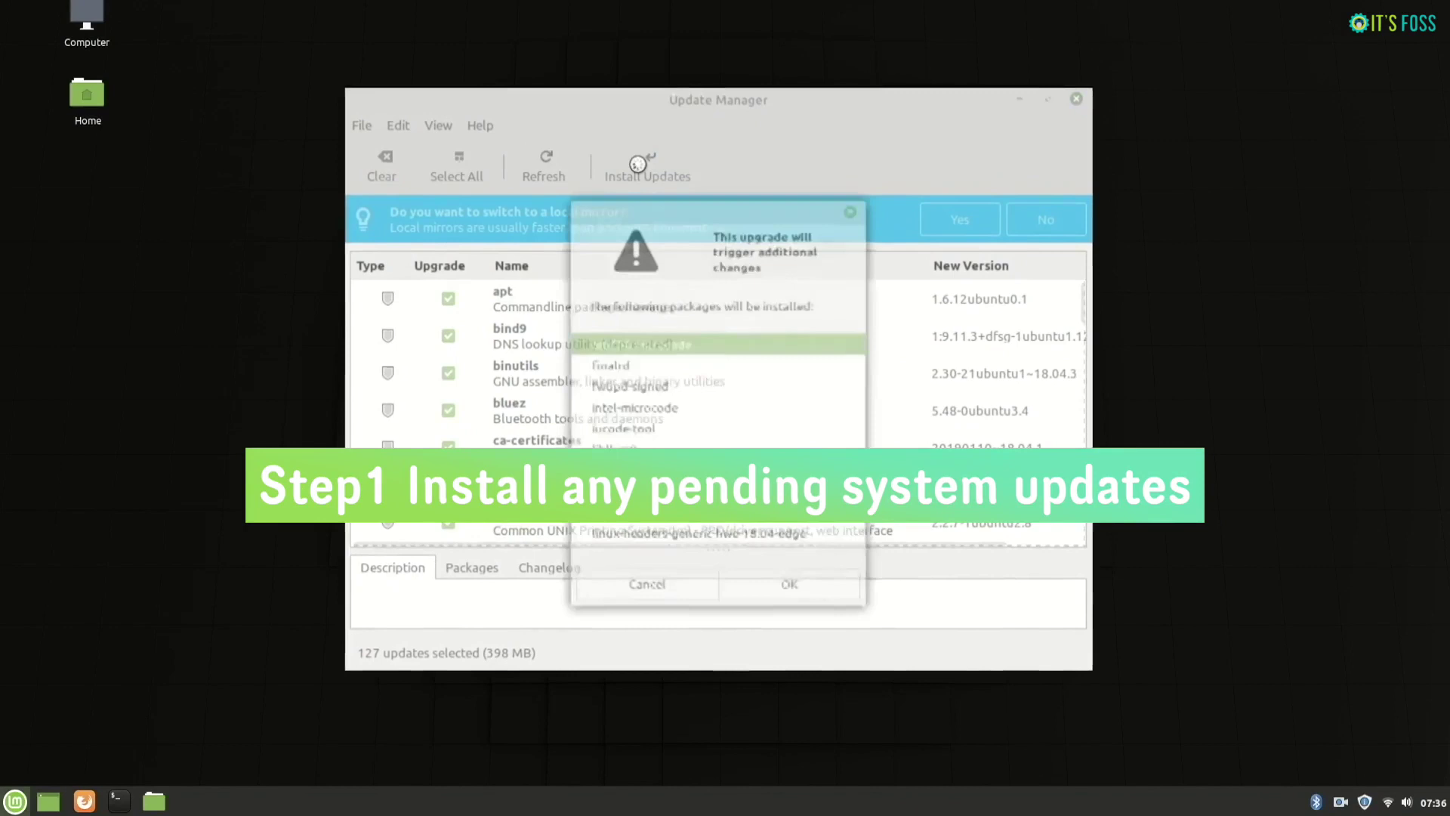
left_click(792, 595)
type("*******")
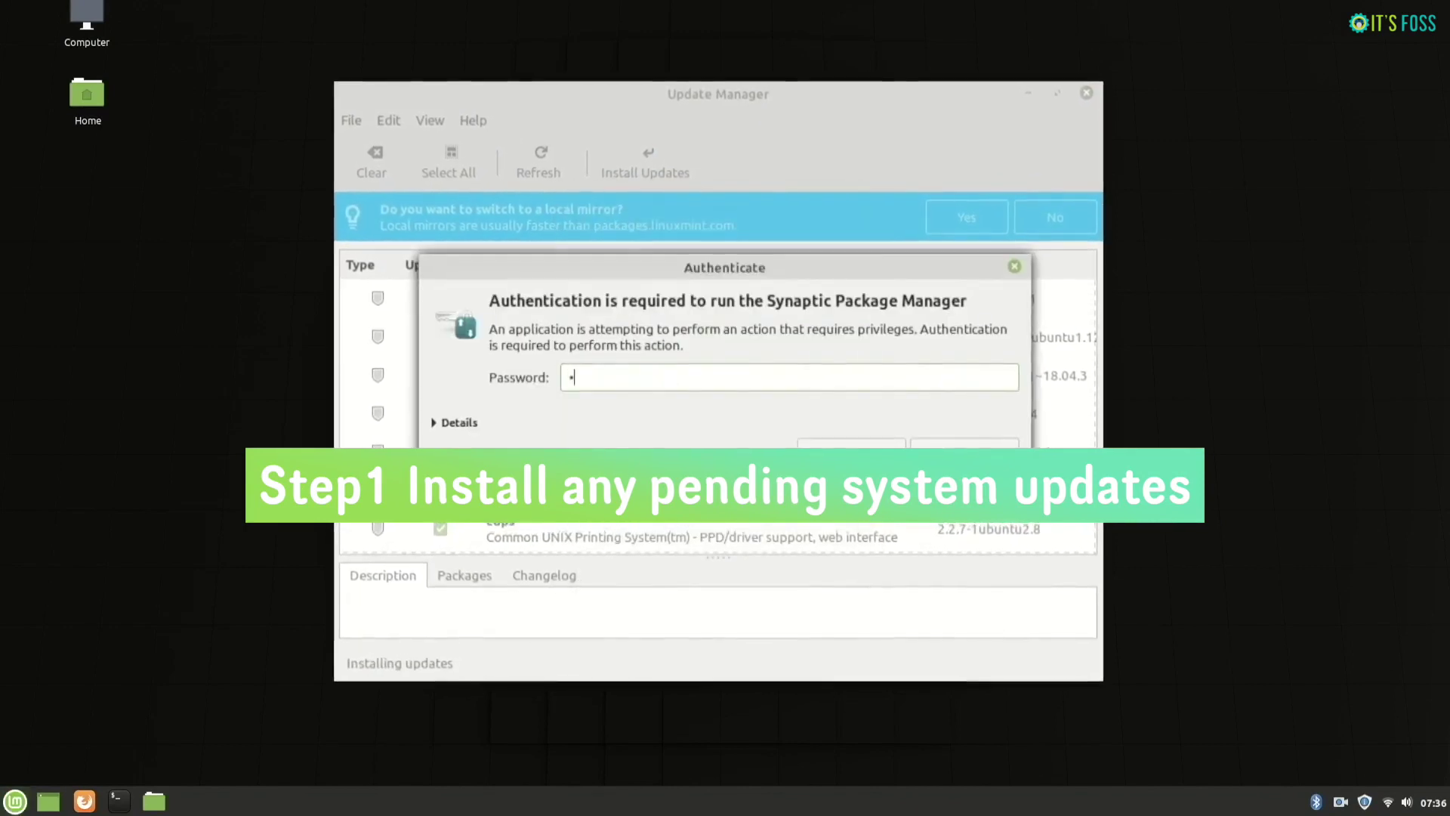
key("Return")
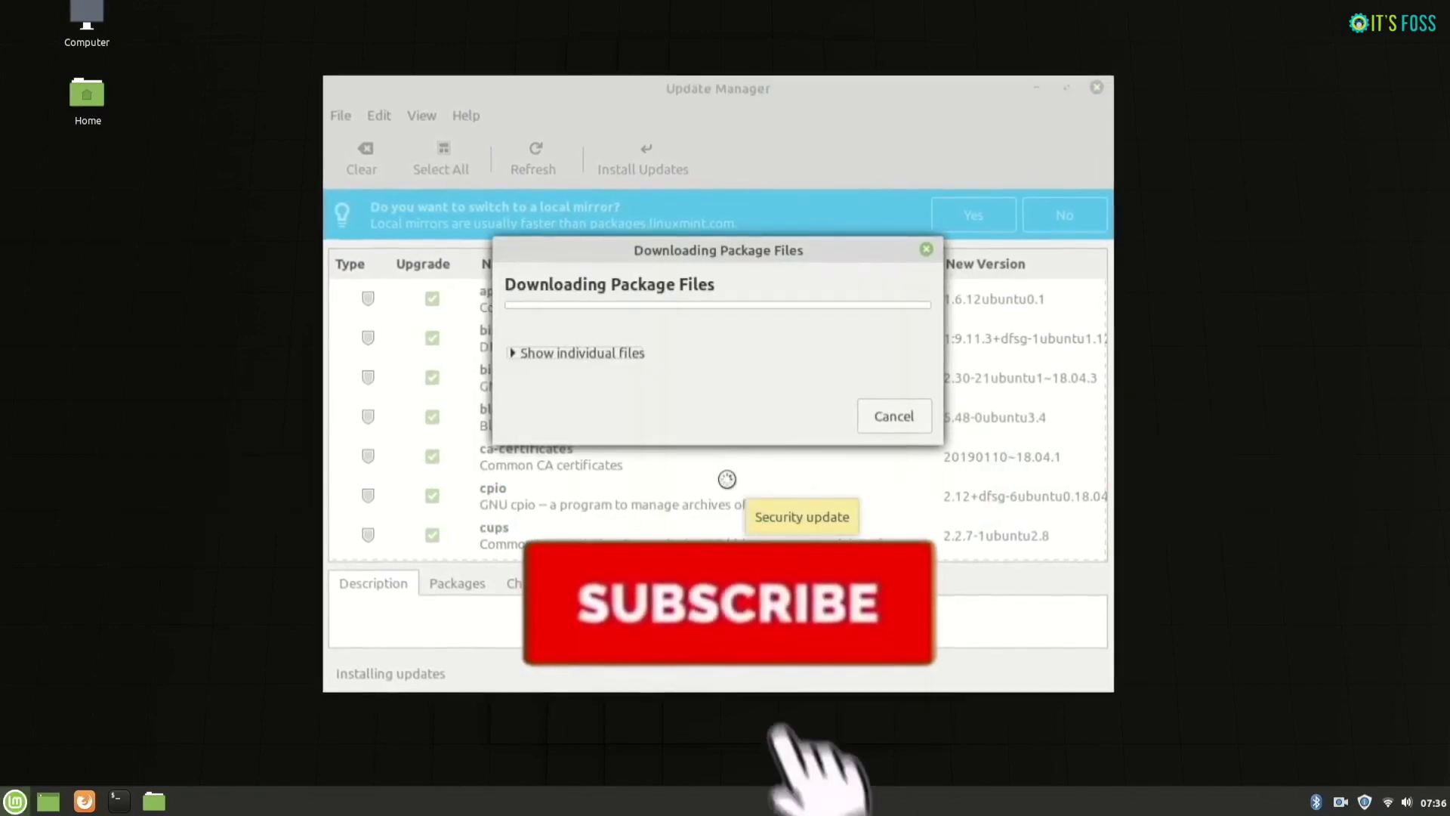
left_click(516, 356)
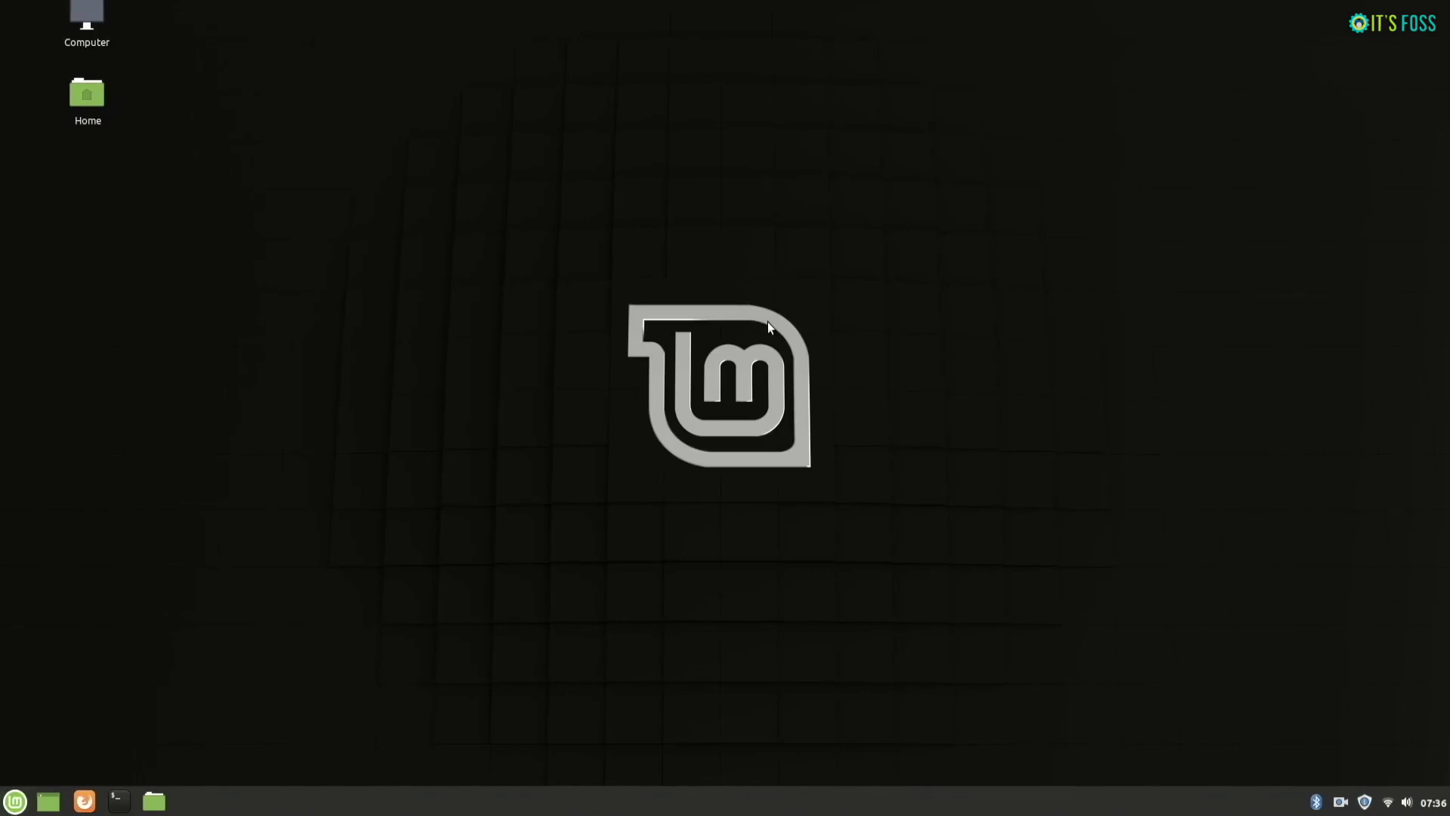
Launch Timeshift from the menu and authenticate with the administrator password.
key("super")
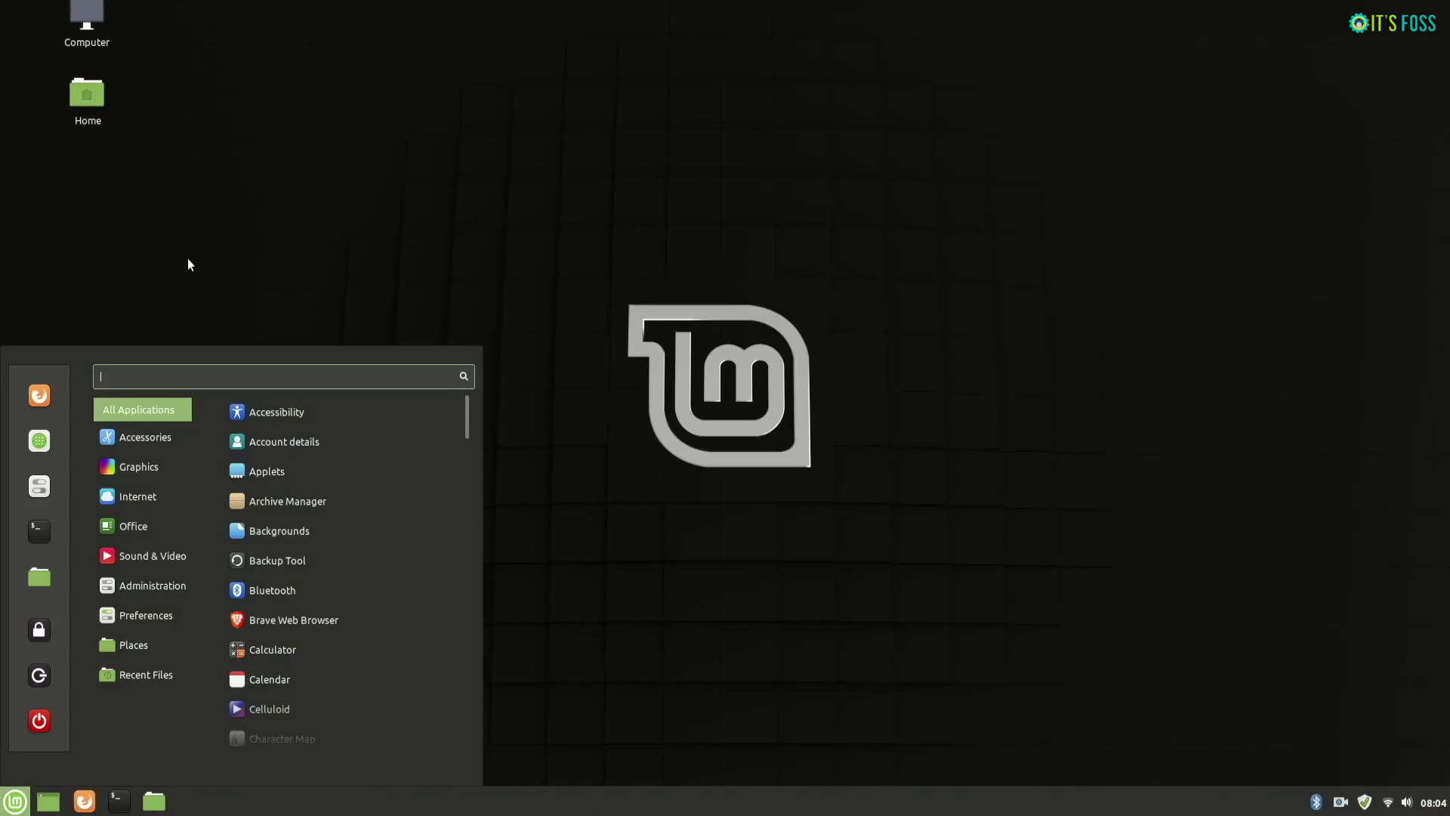
type("time")
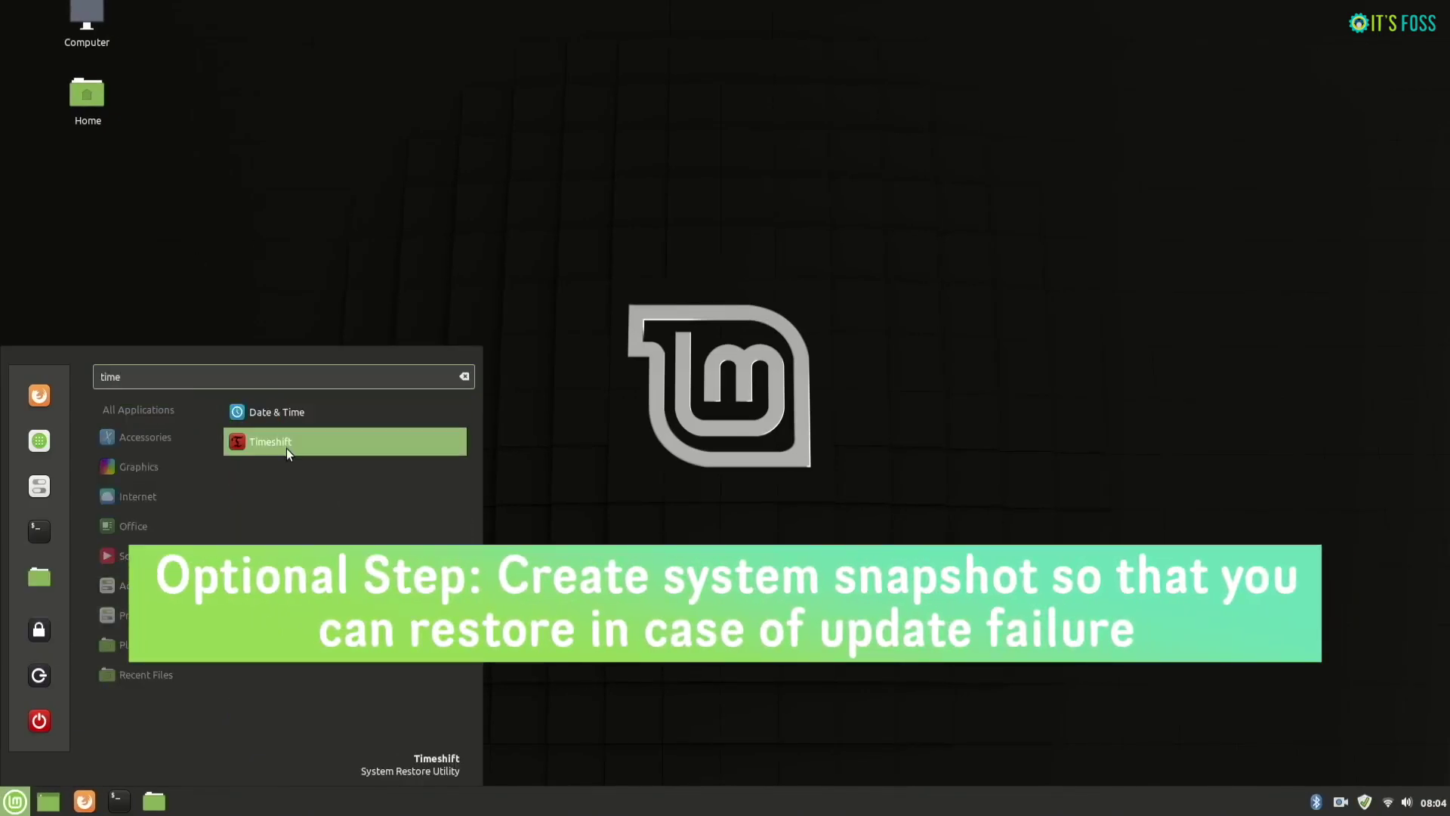
left_click(287, 447)
type("••••••")
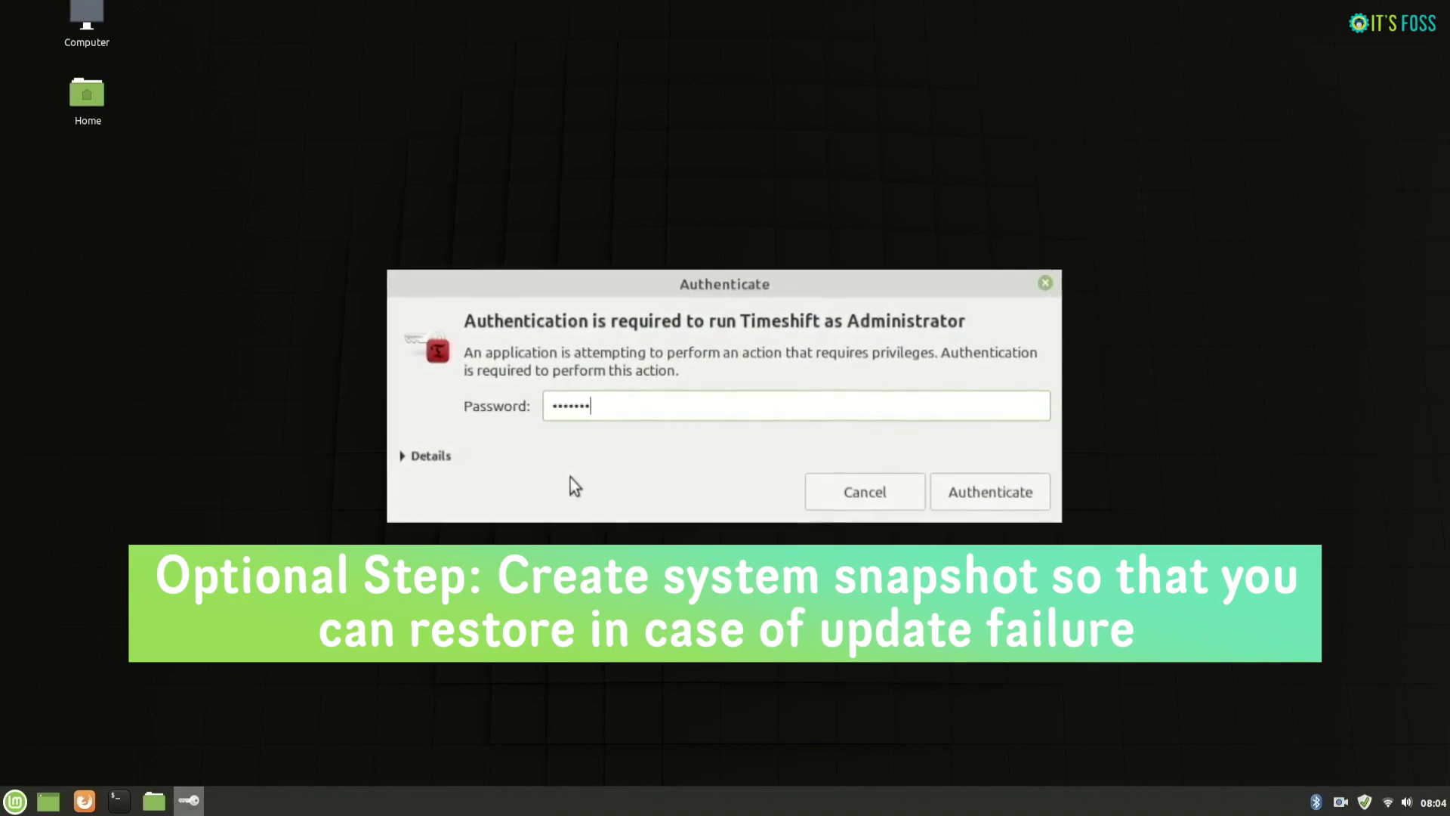
key("Return")
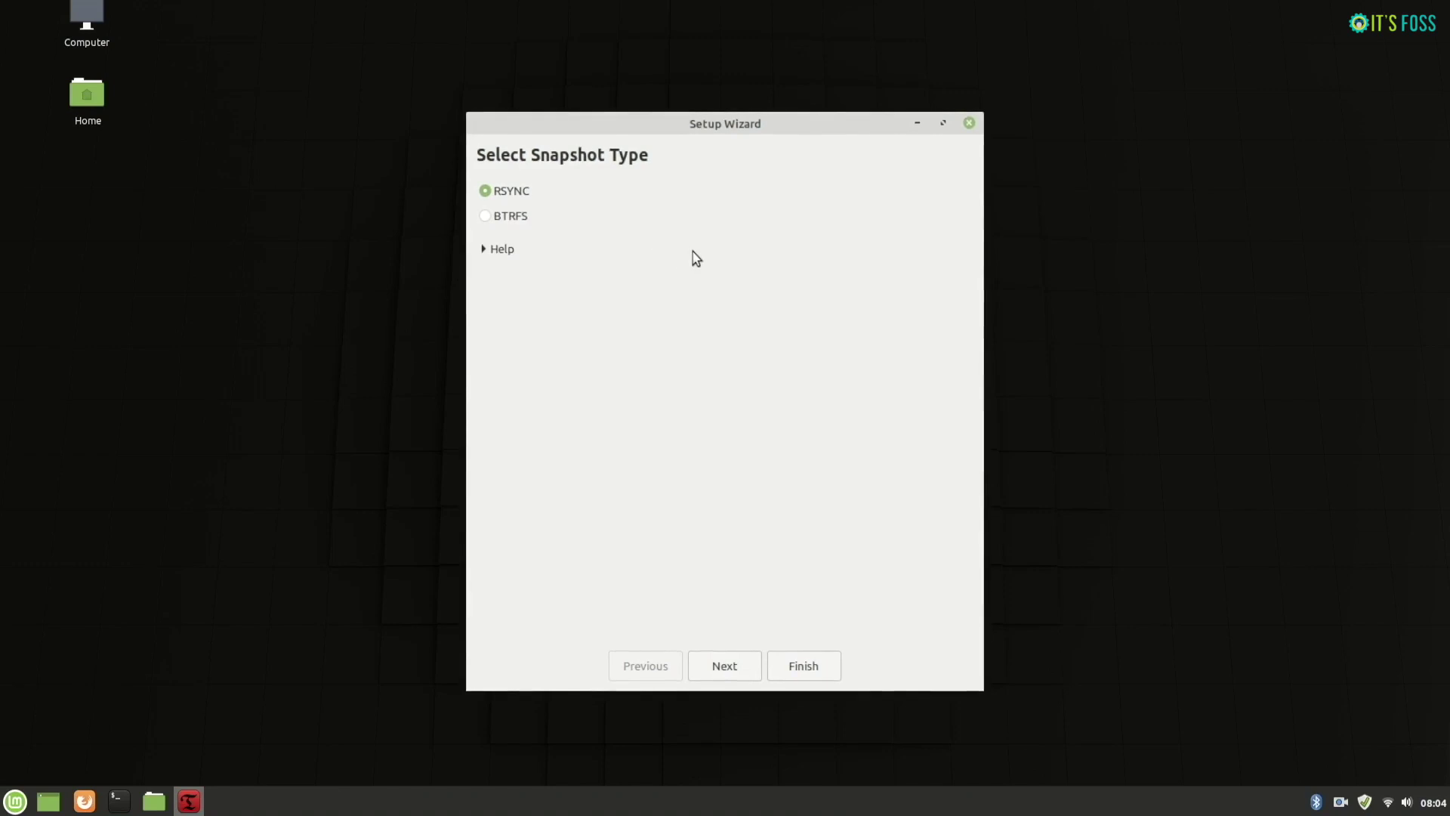
Choose RSYNC snapshots on sda2, kept weekly instead of daily.
left_click(725, 668)
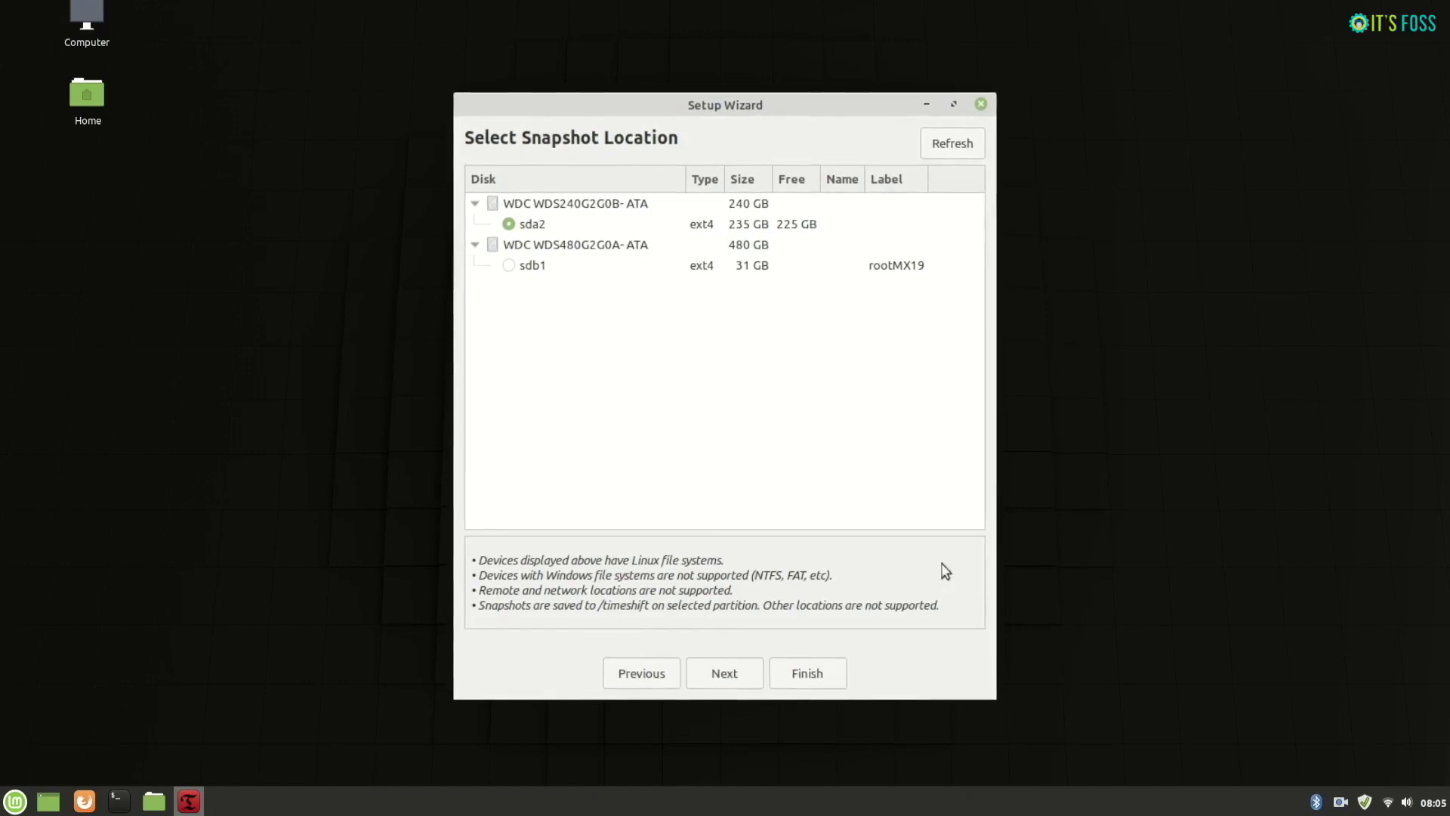
left_click(731, 675)
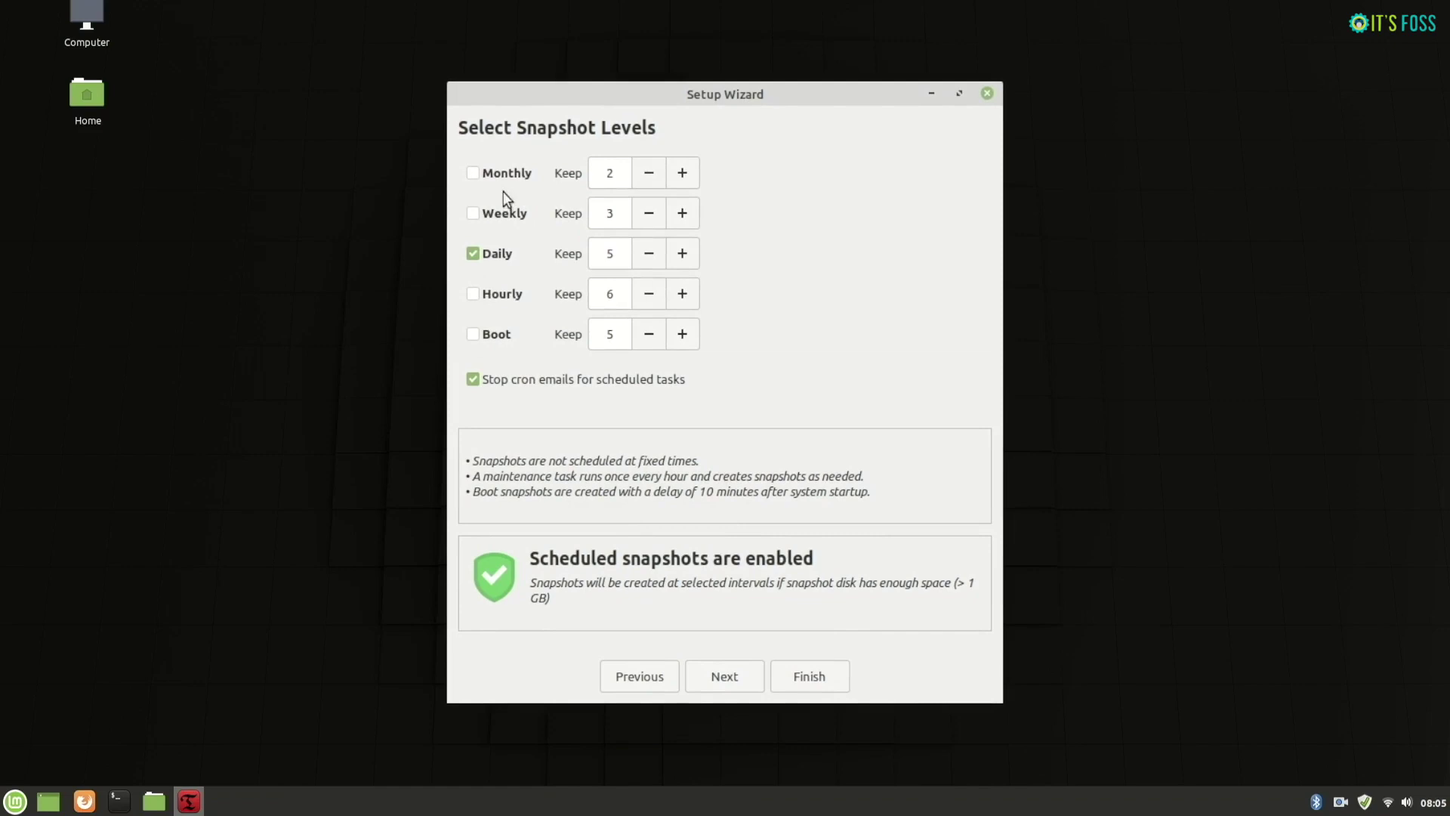
left_click(470, 210)
left_click(469, 252)
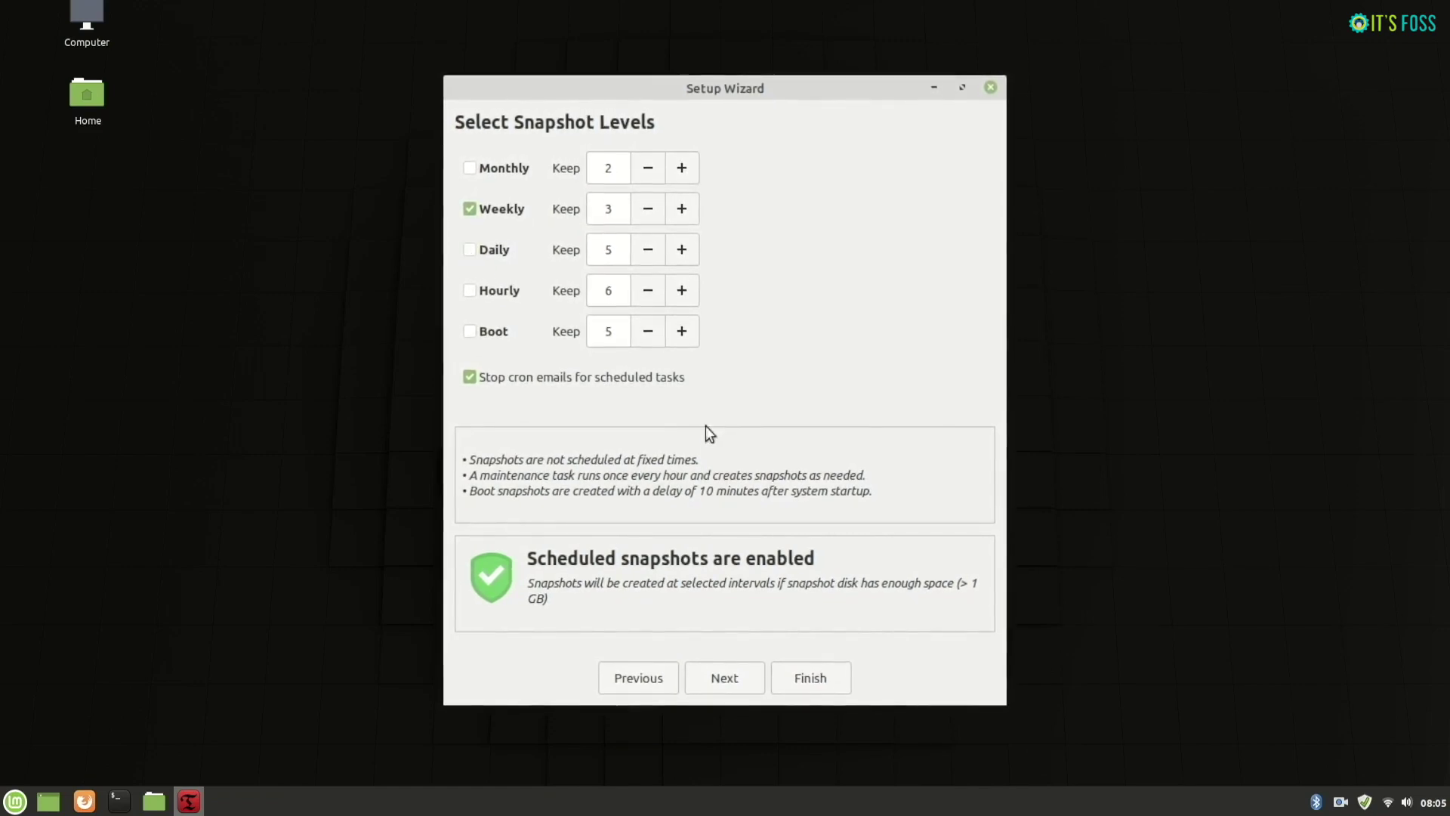
left_click(723, 680)
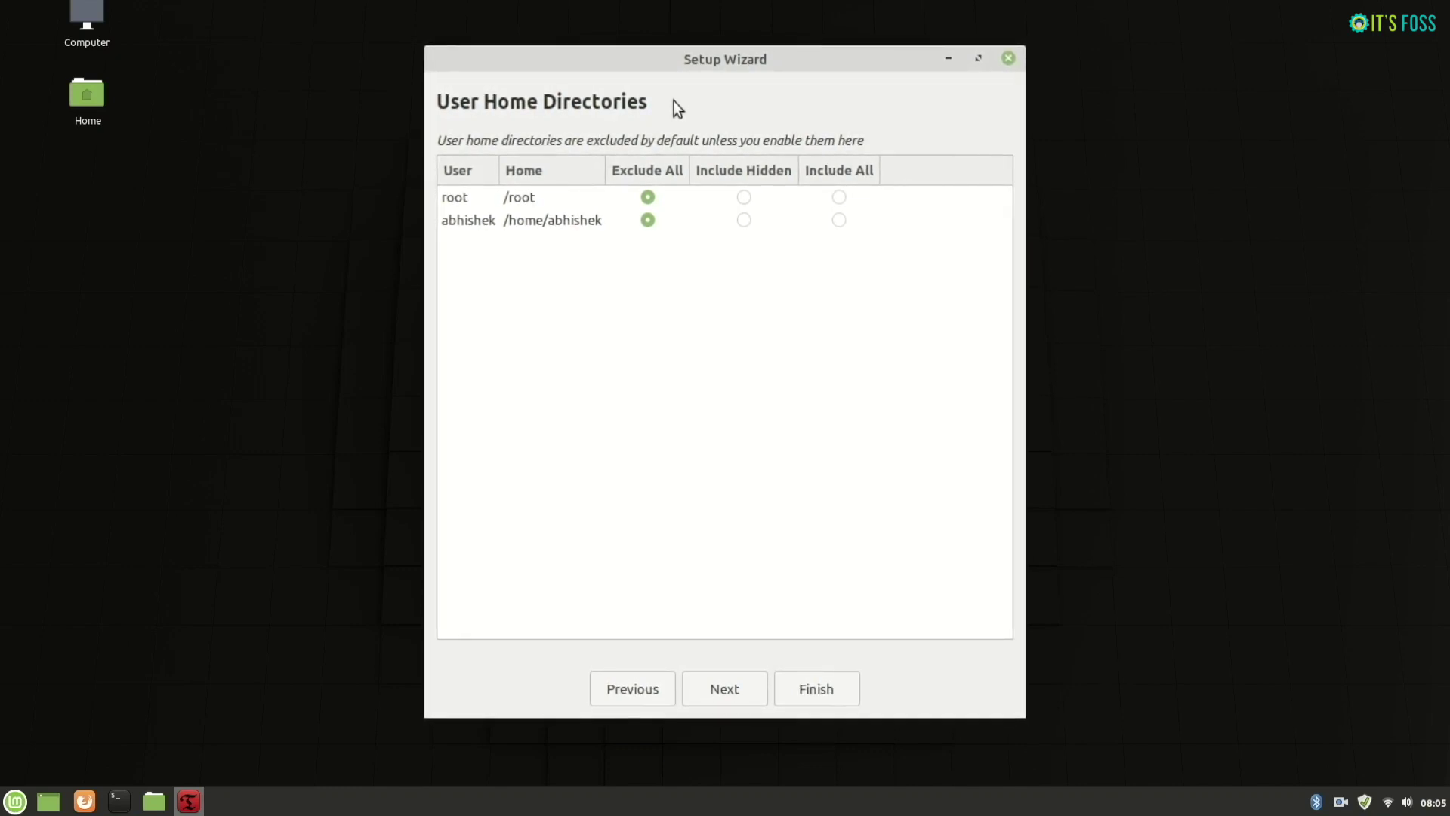
Finish the wizard with home directories excluded and create the first snapshot, 2020-07-11.
left_click(727, 690)
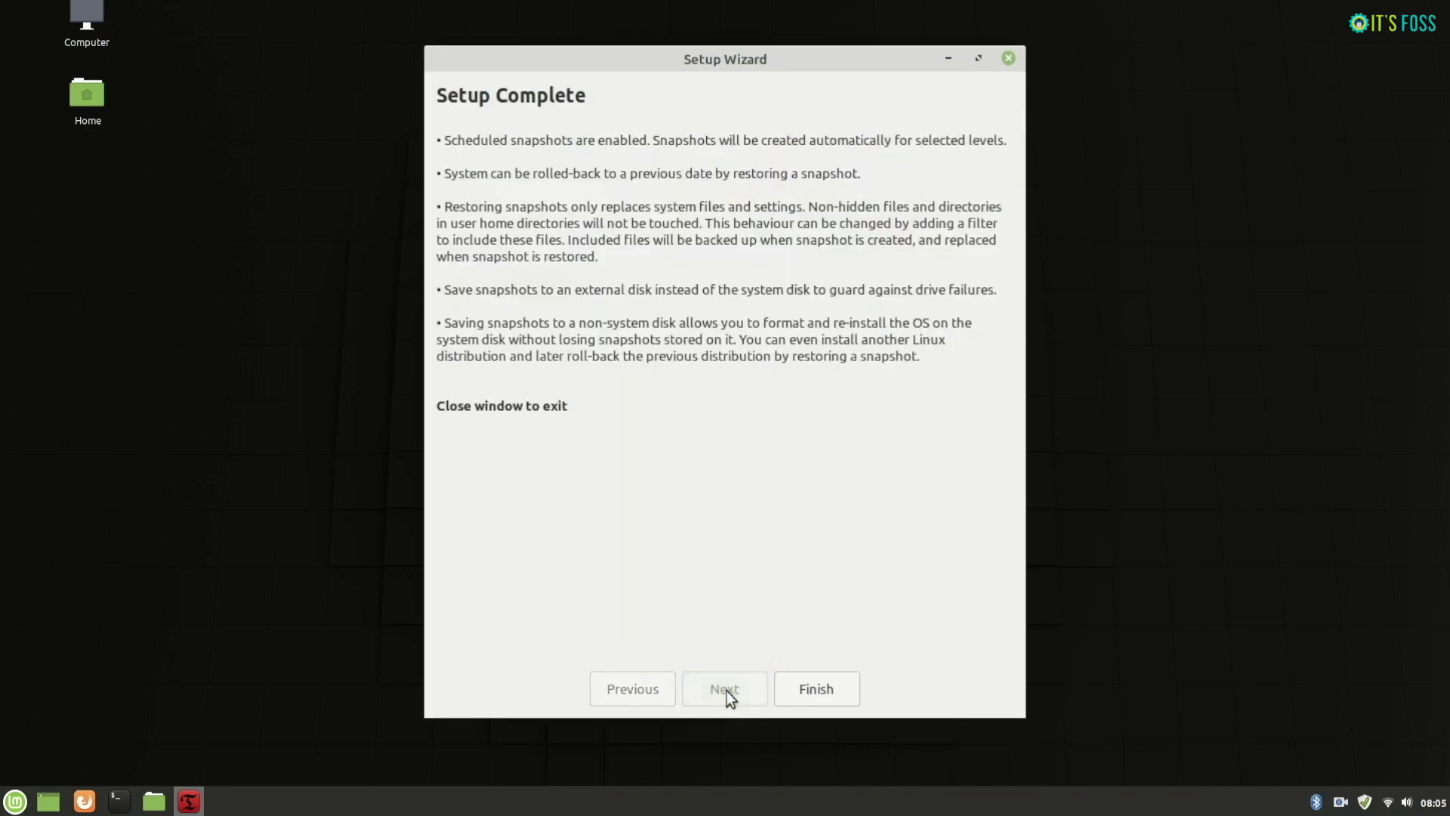
left_click(827, 699)
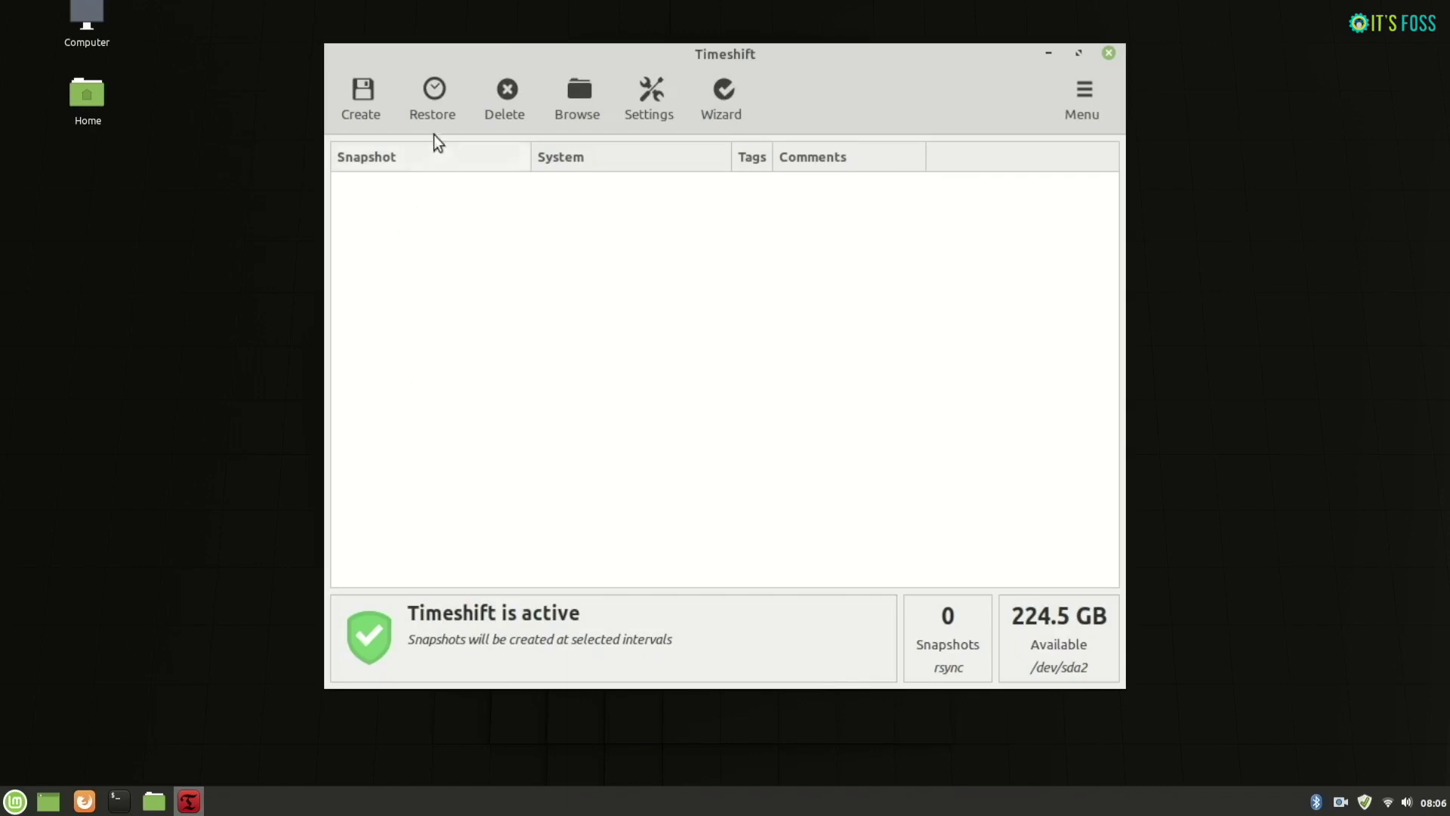
left_click(365, 108)
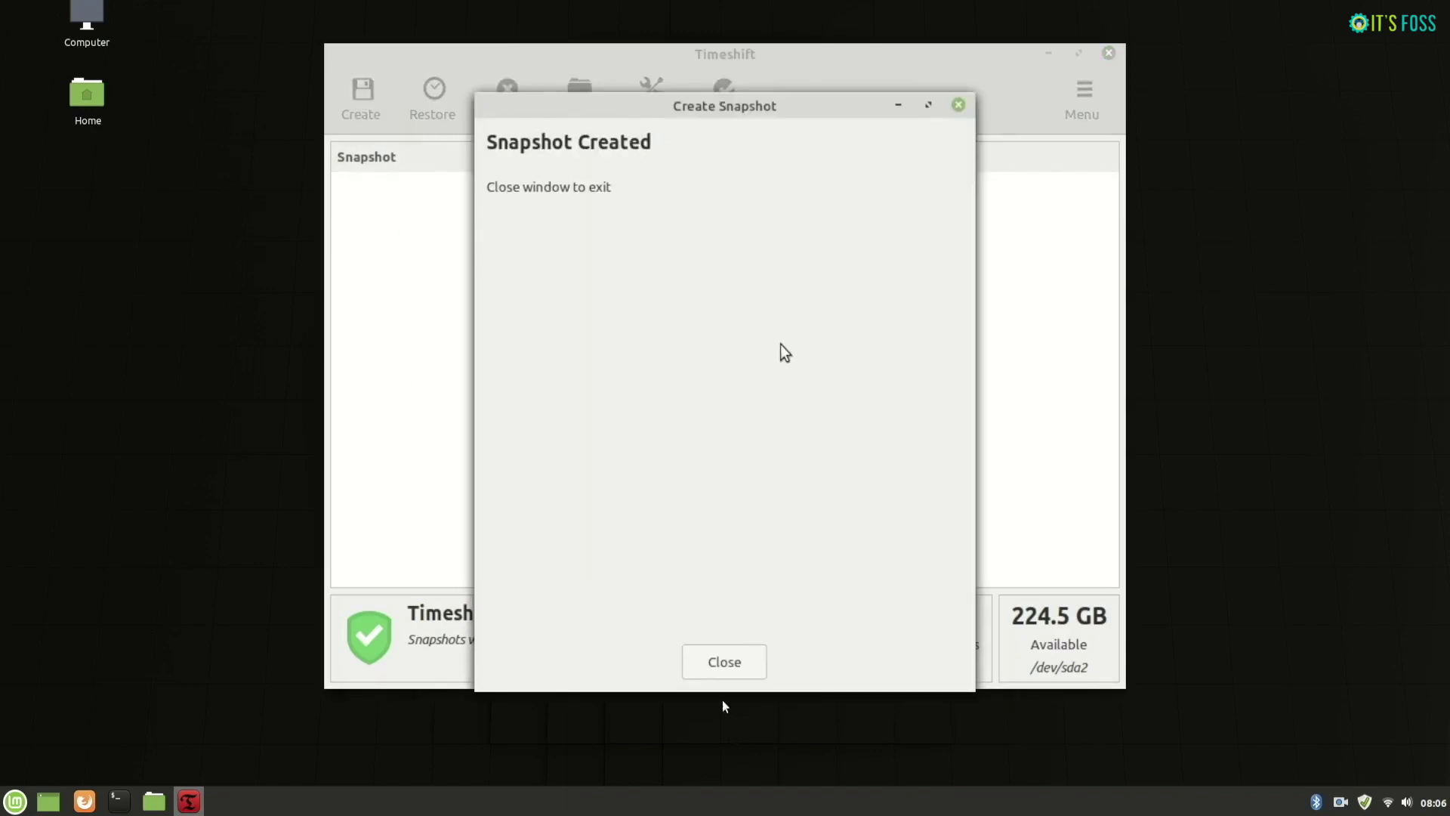
left_click(724, 662)
left_click(566, 198)
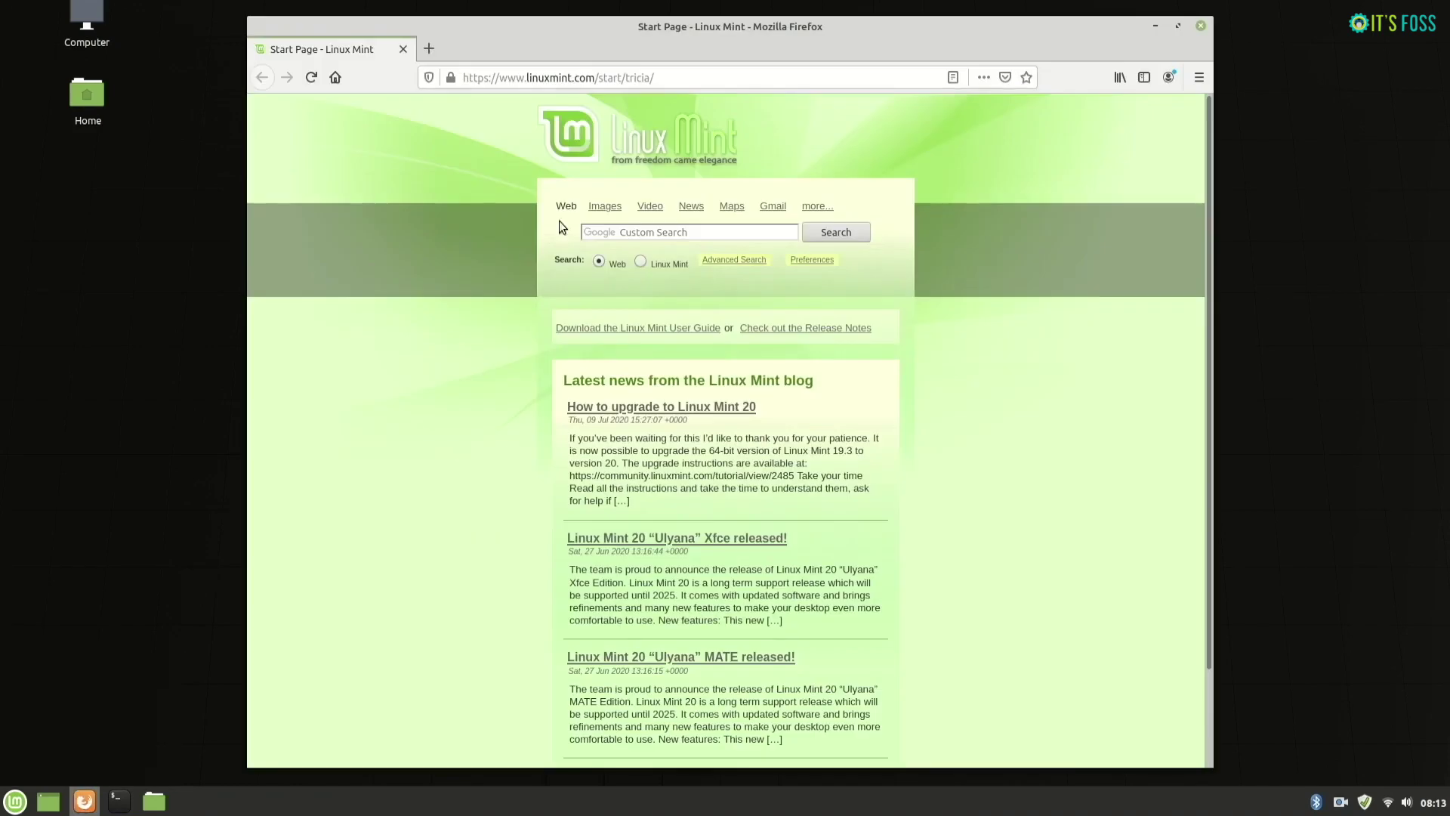
Search linuxmint and open the Linux Mint 19.3 release page under All versions on linuxmint.com.
left_click(559, 77)
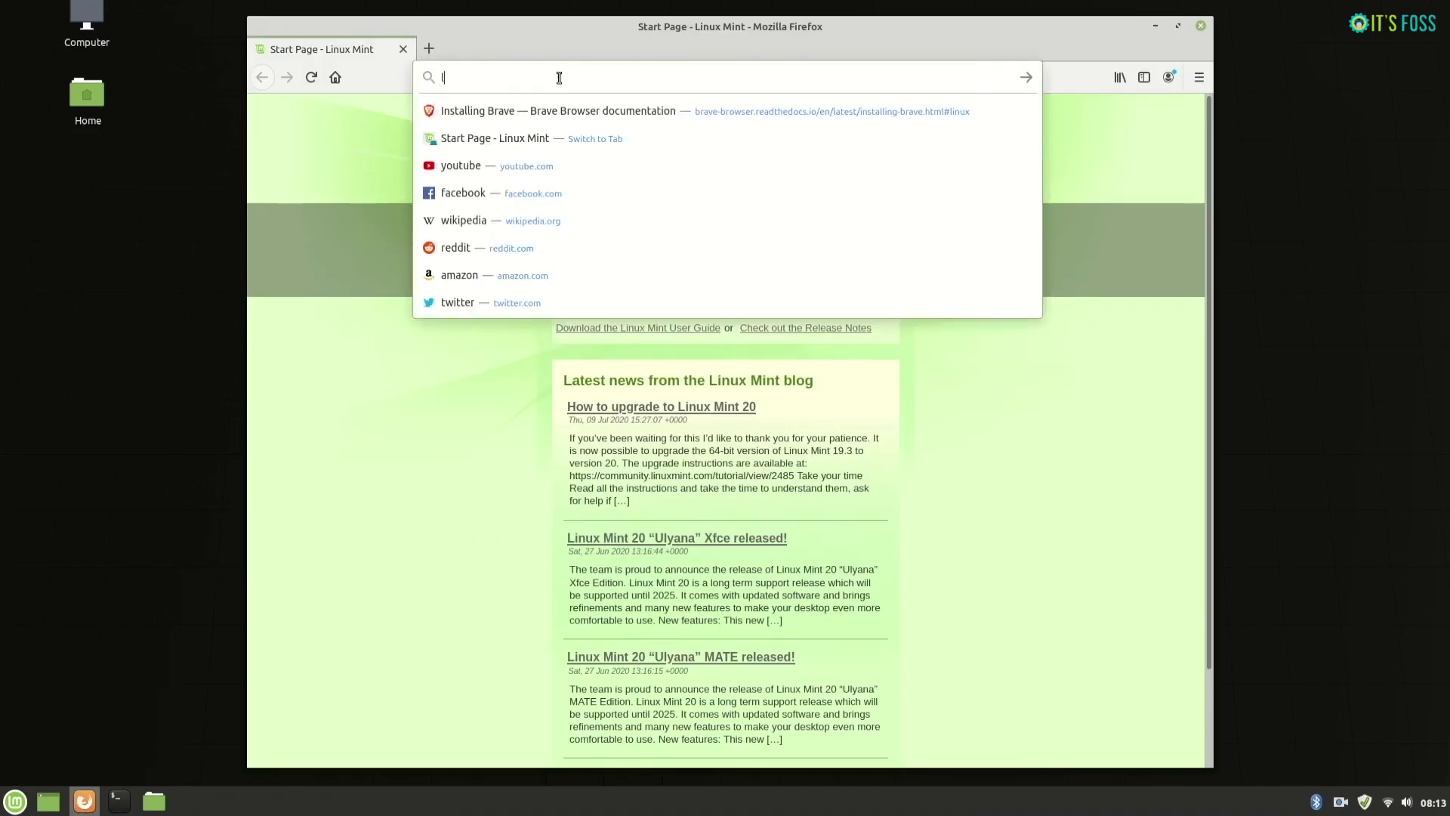
type("linuxmin")
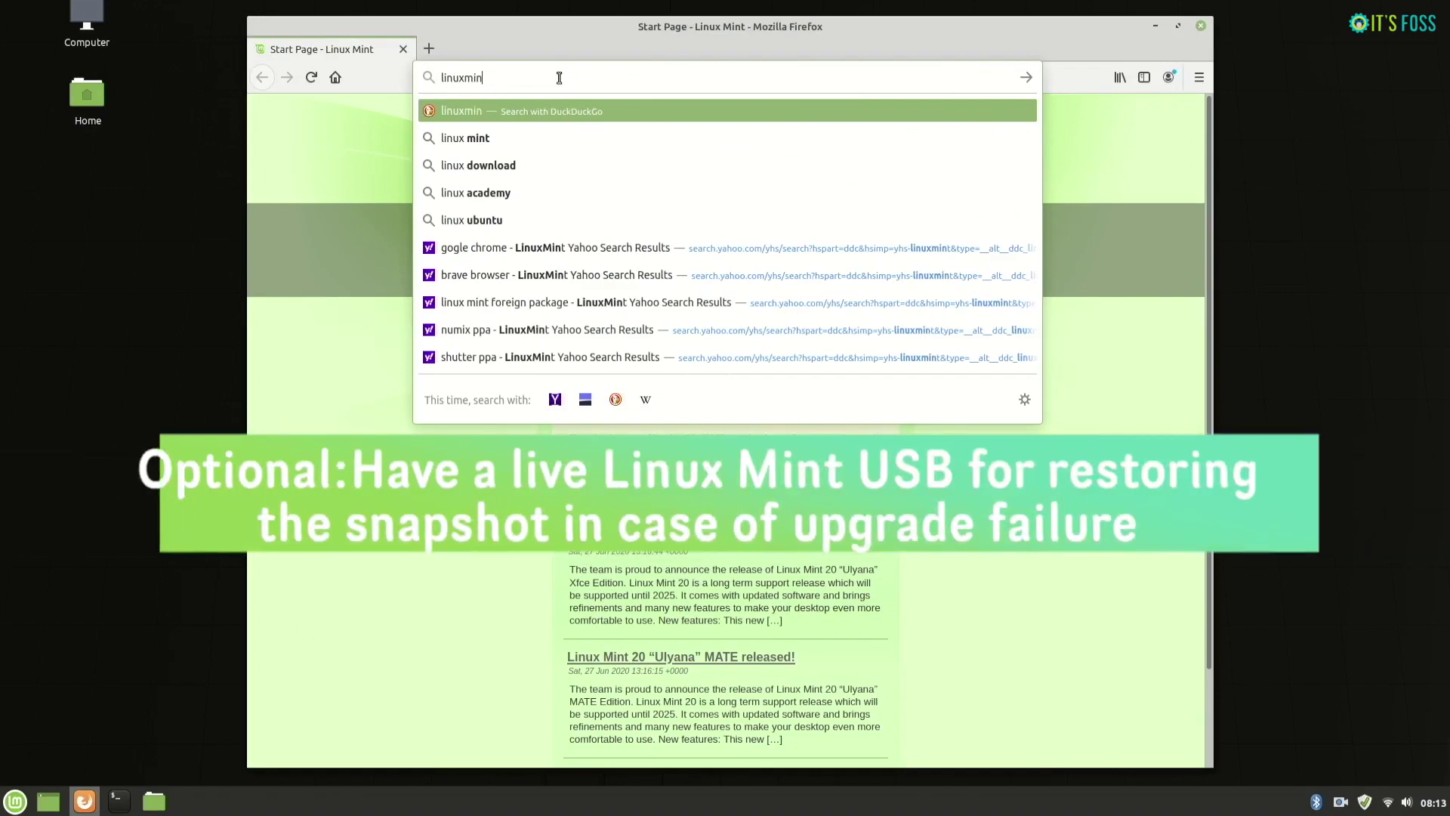
type("t")
key("Return")
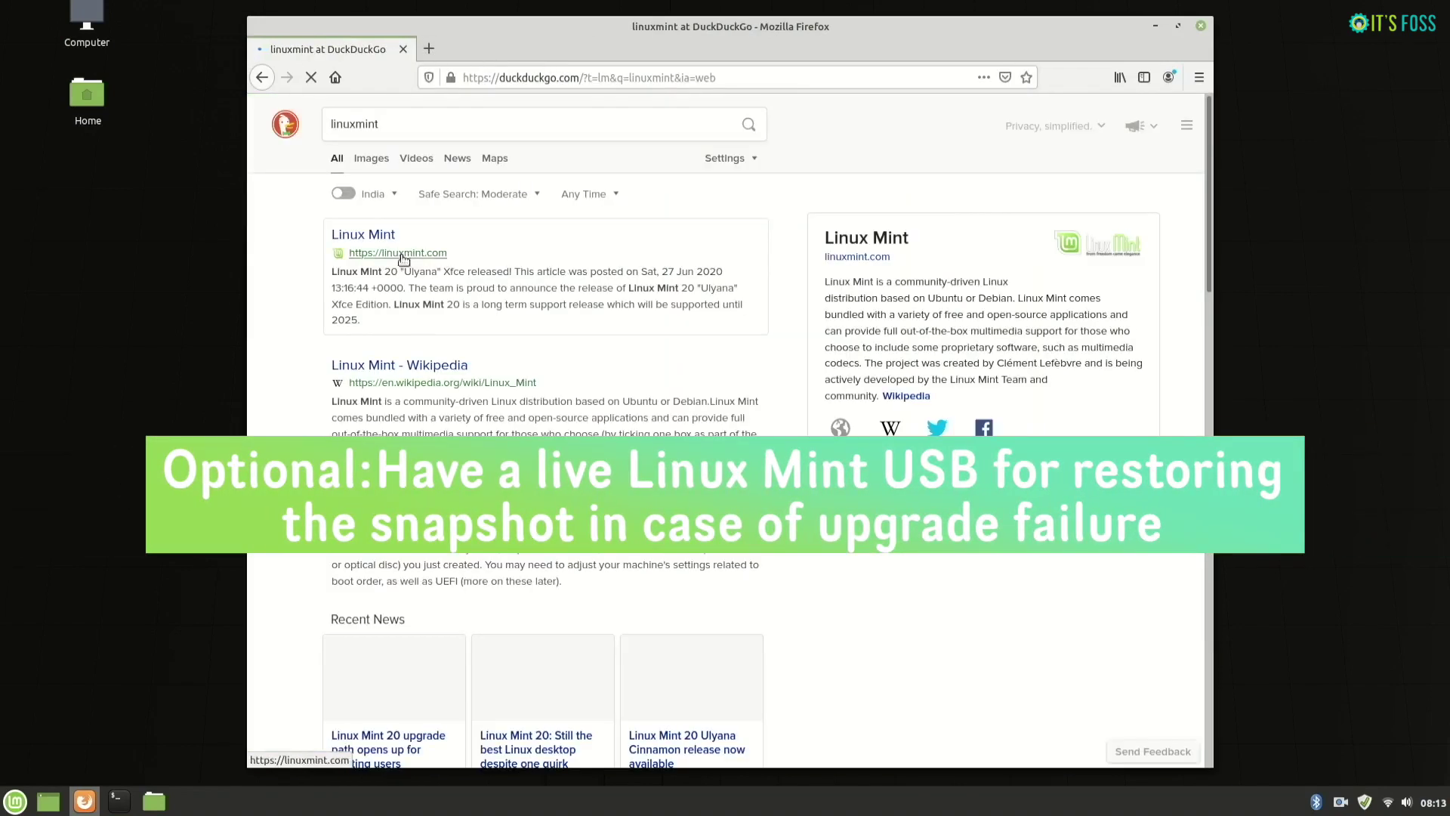
left_click(361, 237)
left_click(466, 192)
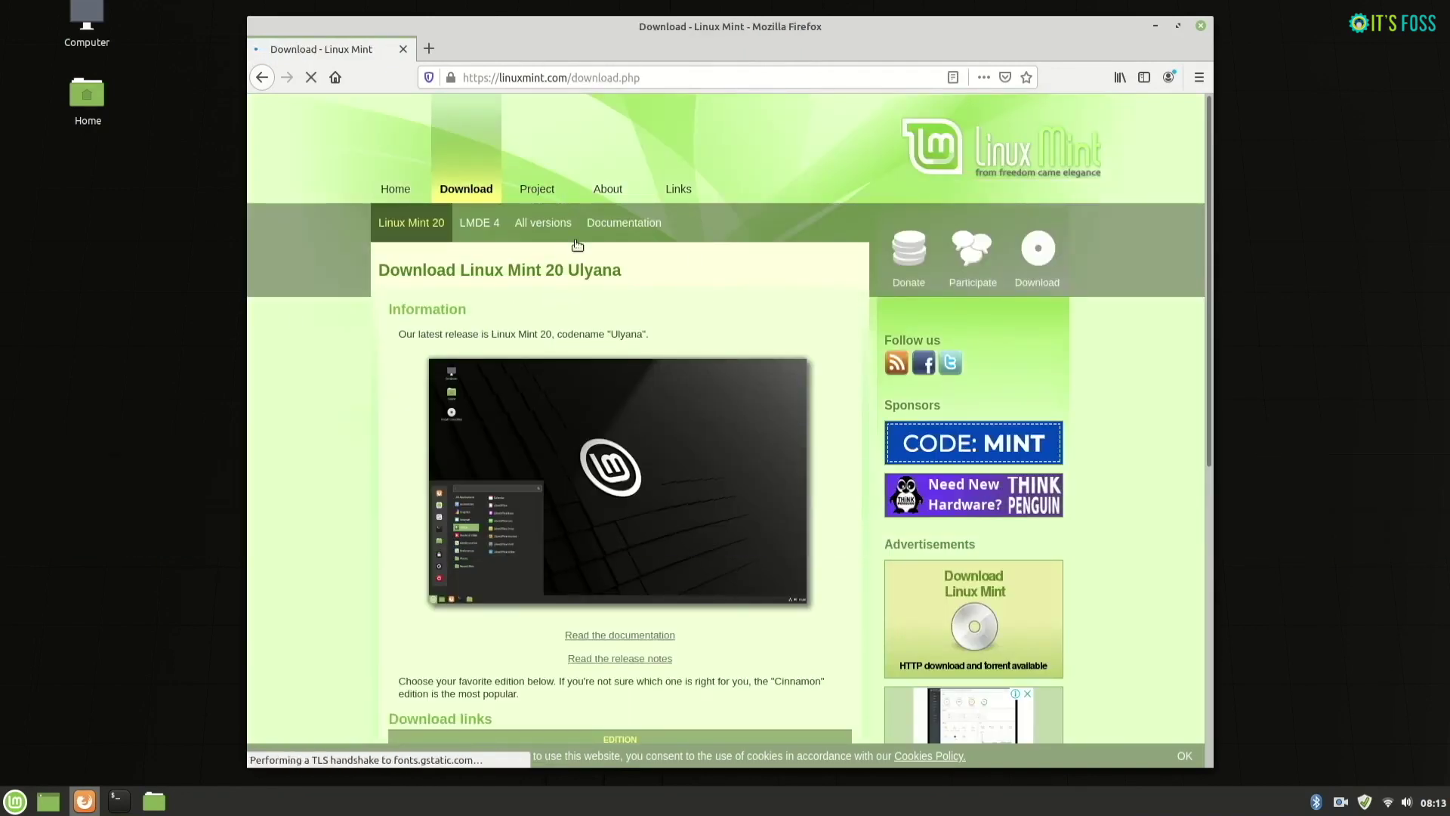
left_click(568, 231)
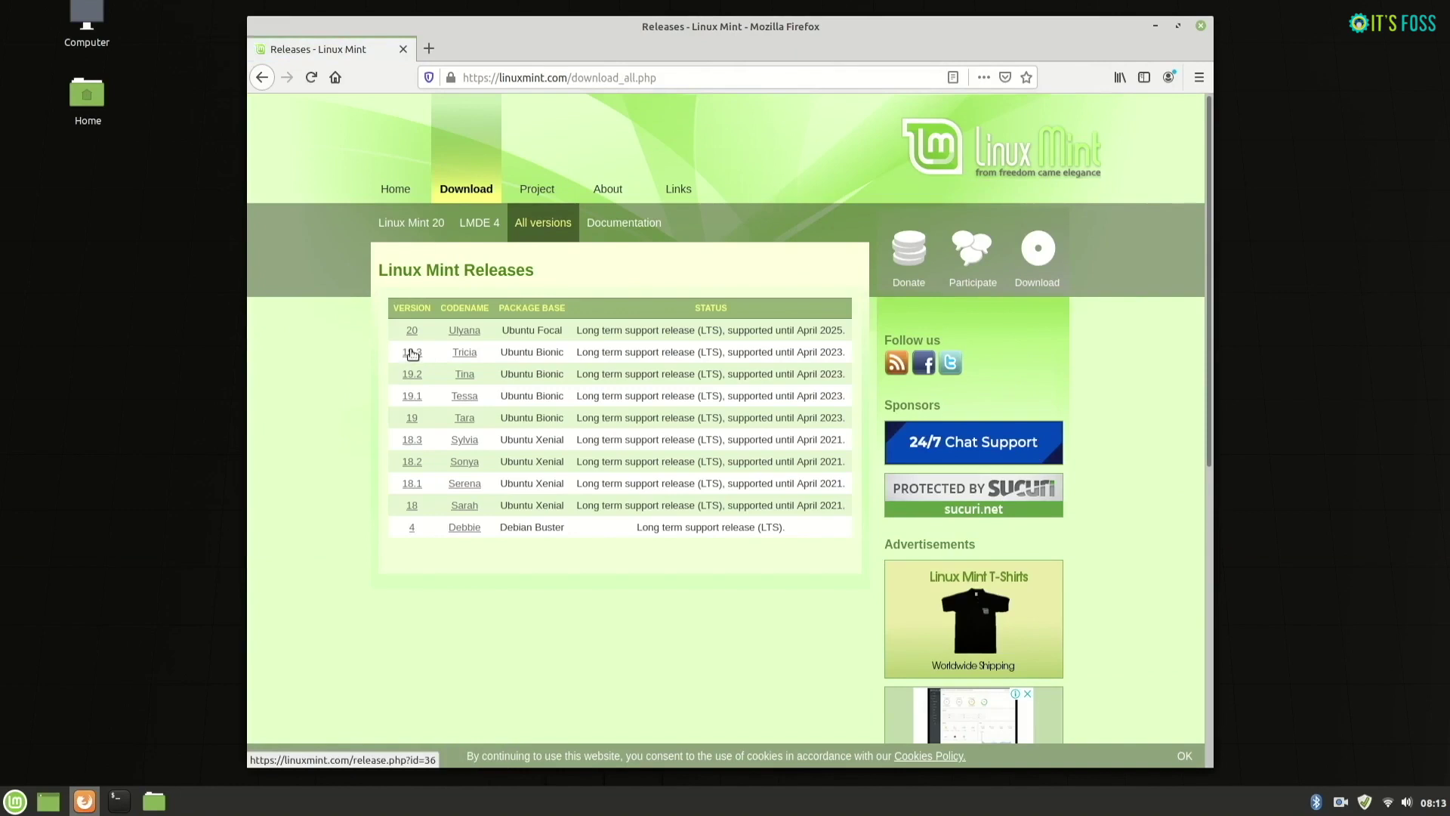
left_click(413, 354)
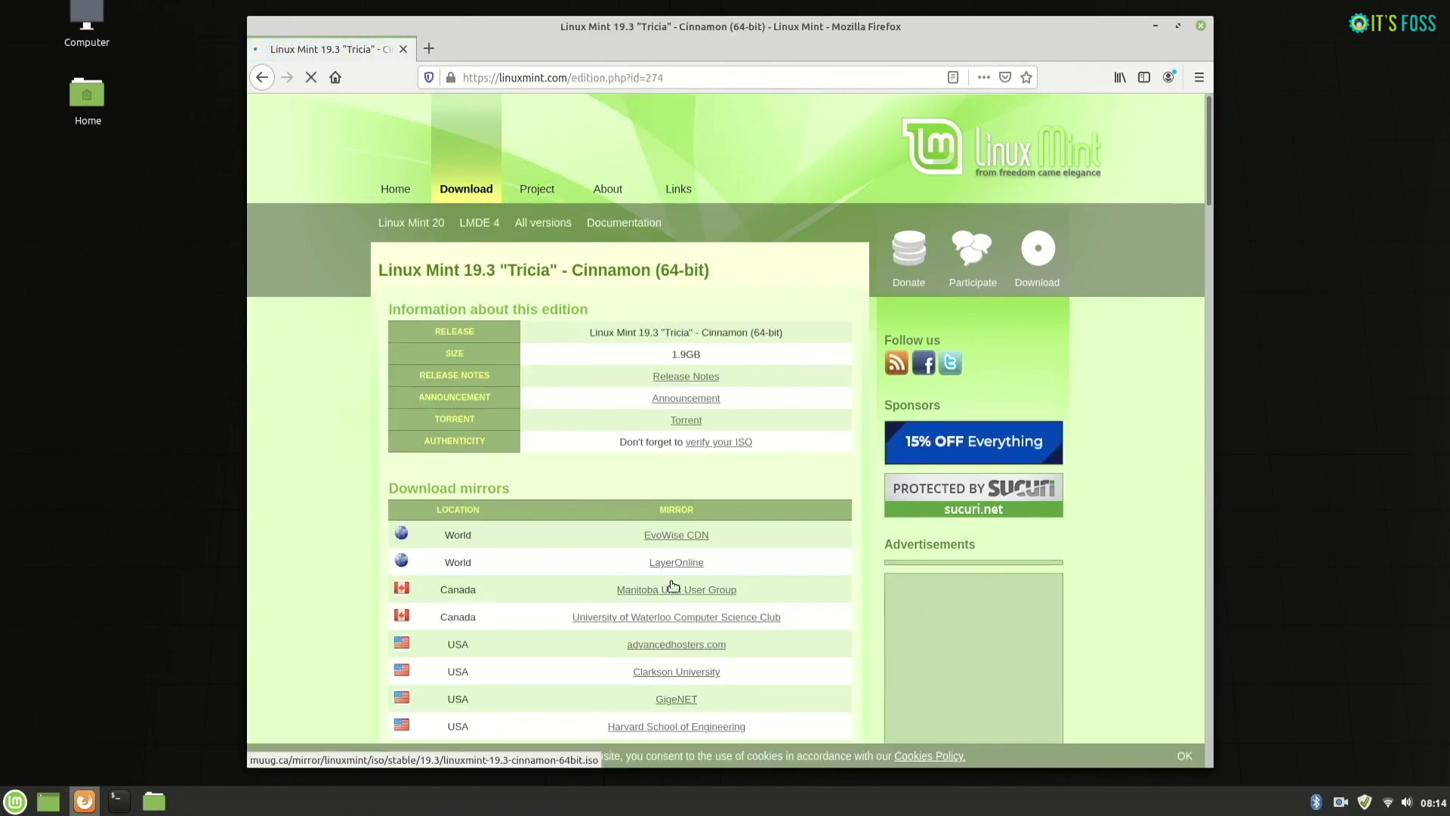
In a new tab, search etcher and open the balenaEtcher website.
left_click(429, 49)
type("etcher")
key("Return")
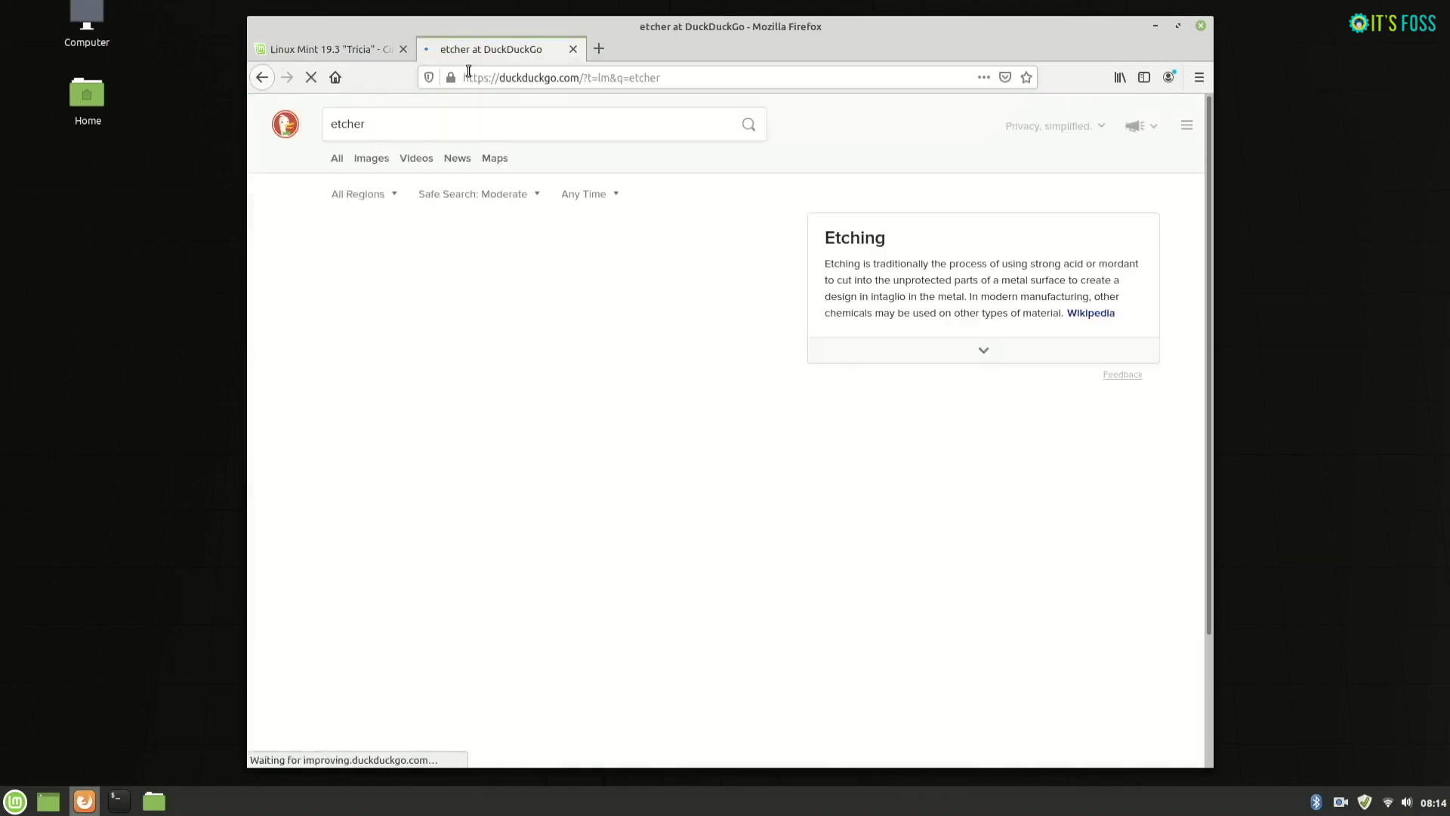
left_click(454, 272)
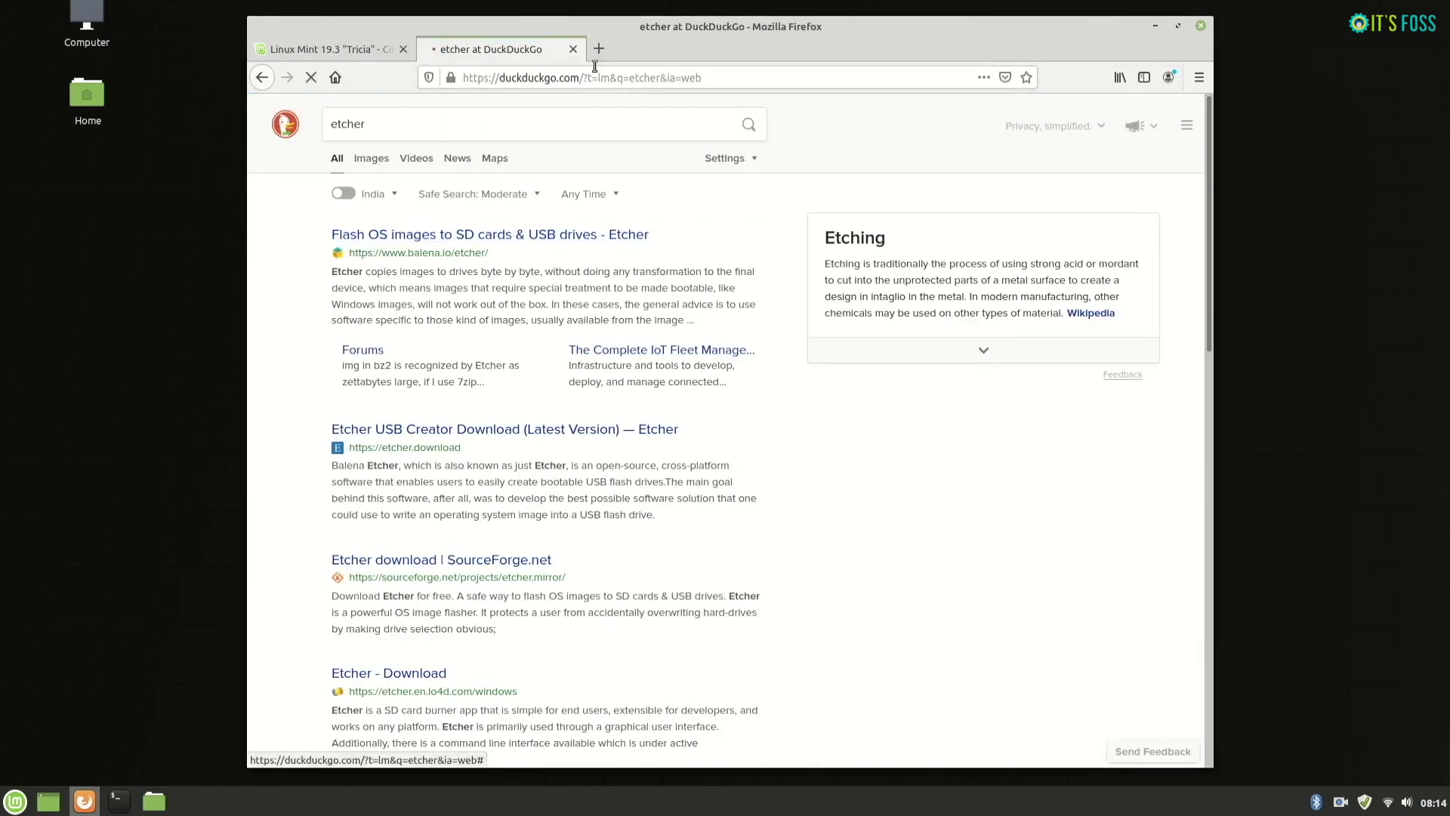
scroll(543, 508, "down", 4)
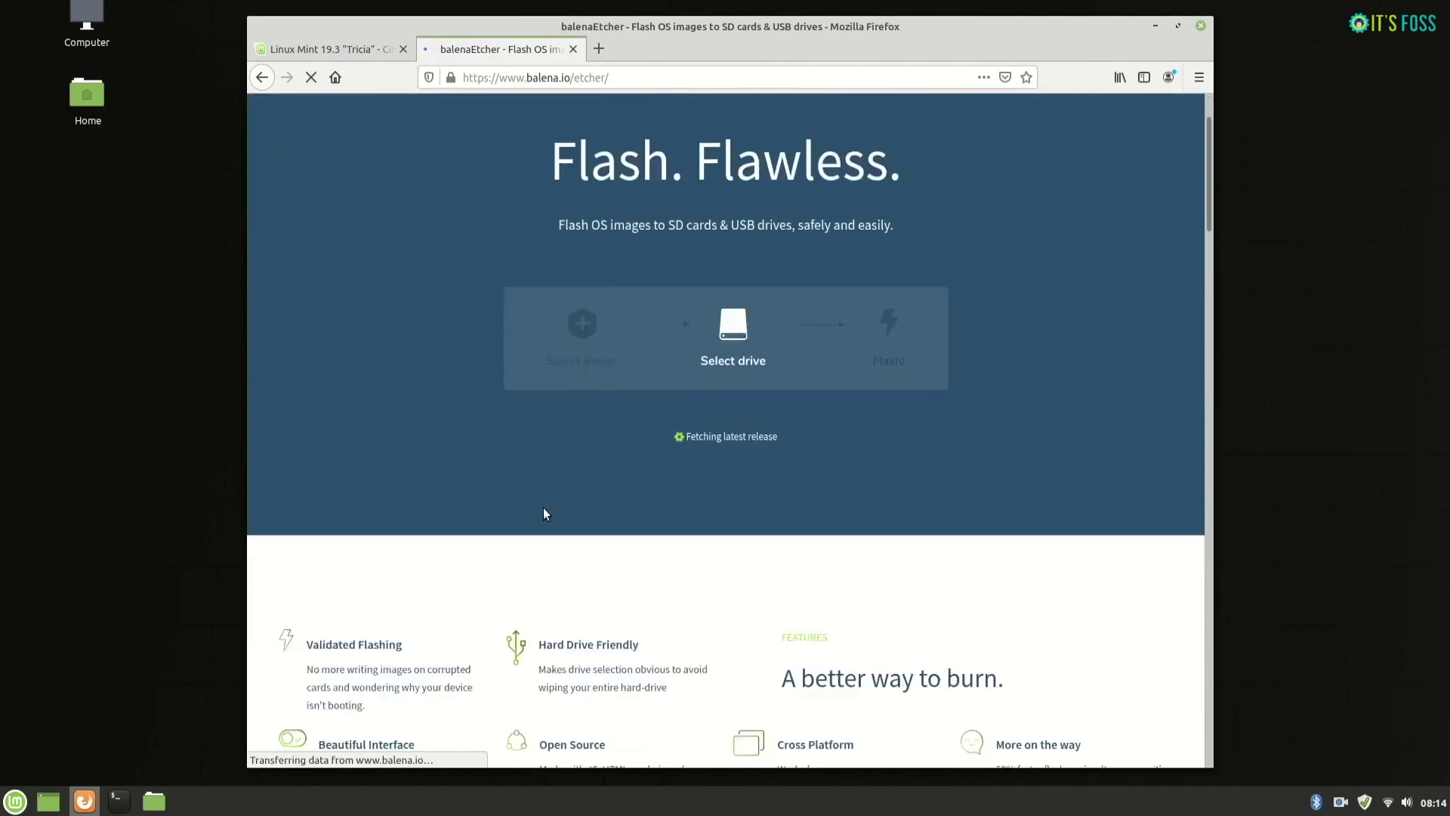
scroll(699, 422, "up", 4)
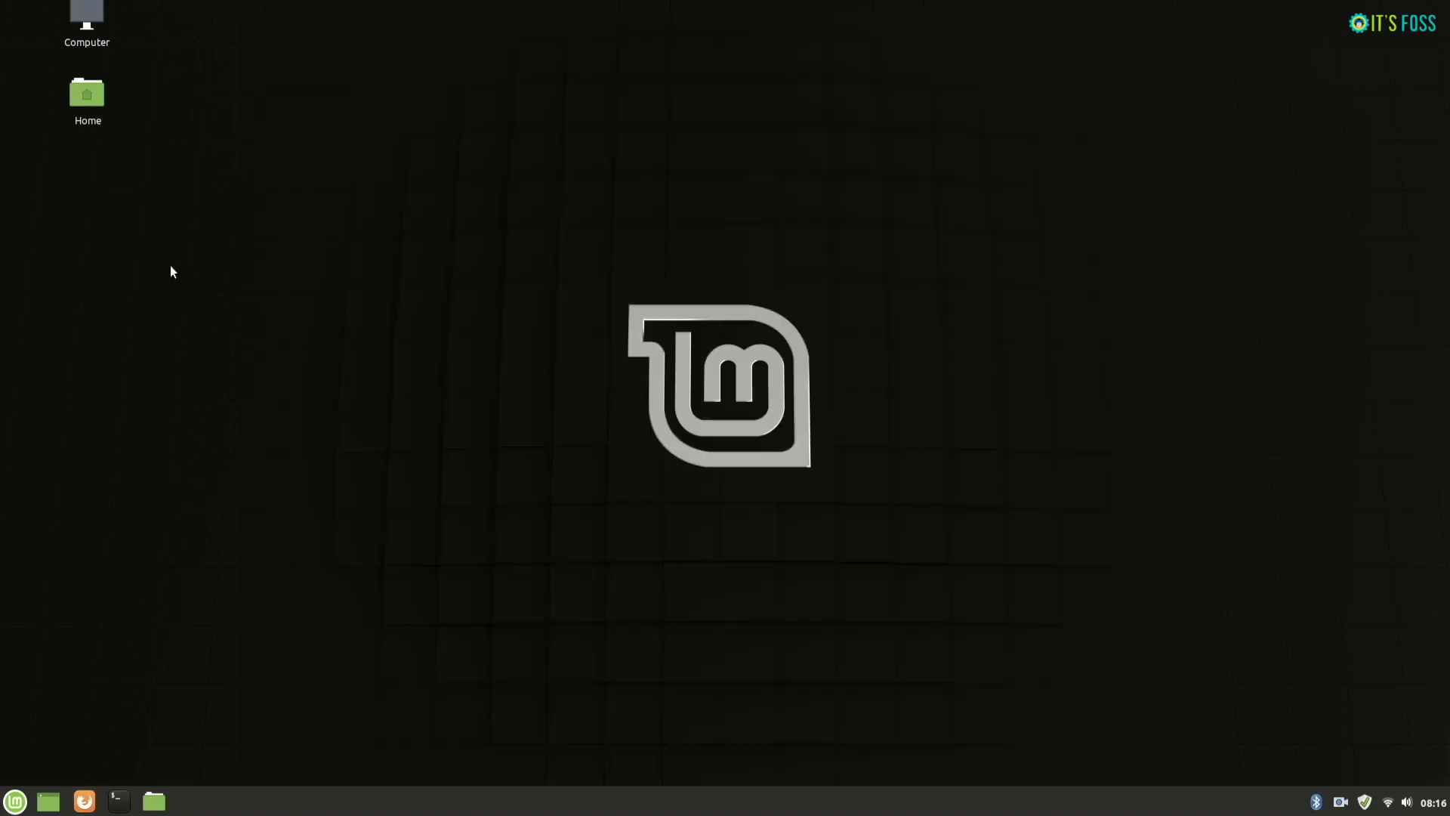
Launch Software Sources from the menu and authenticate with the administrator password.
key("super")
type("software")
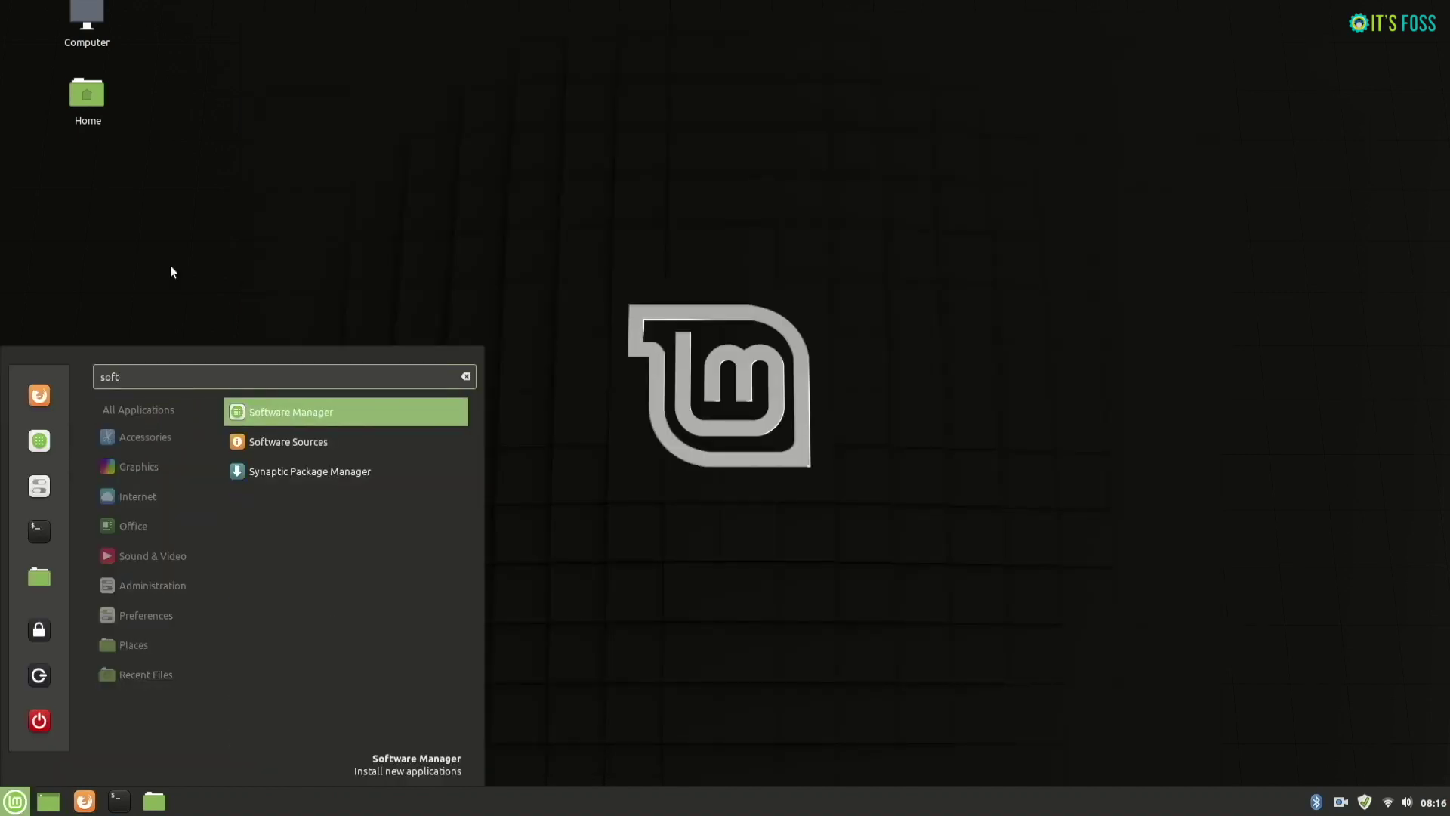
key("Return")
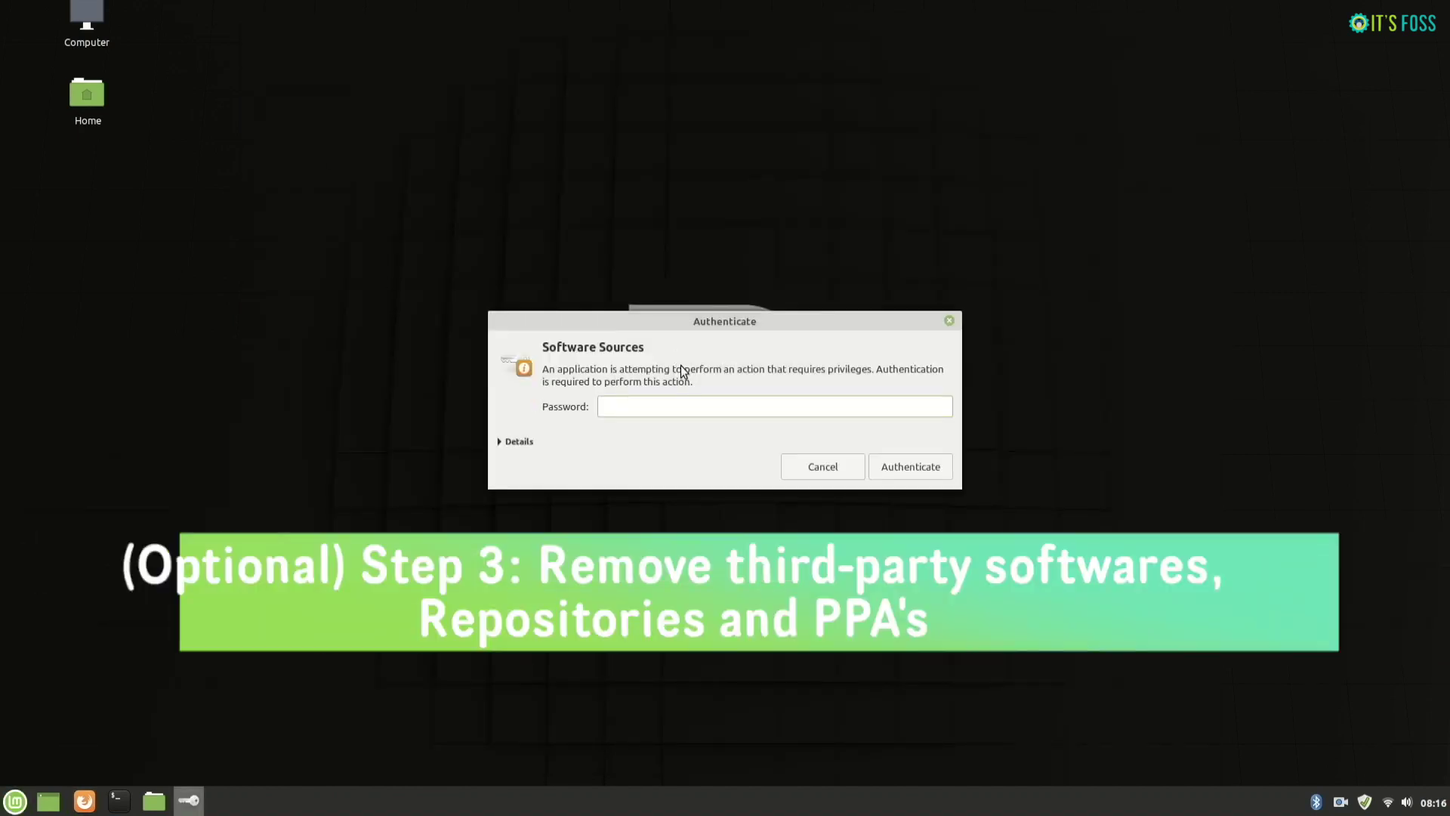
type("•••••••")
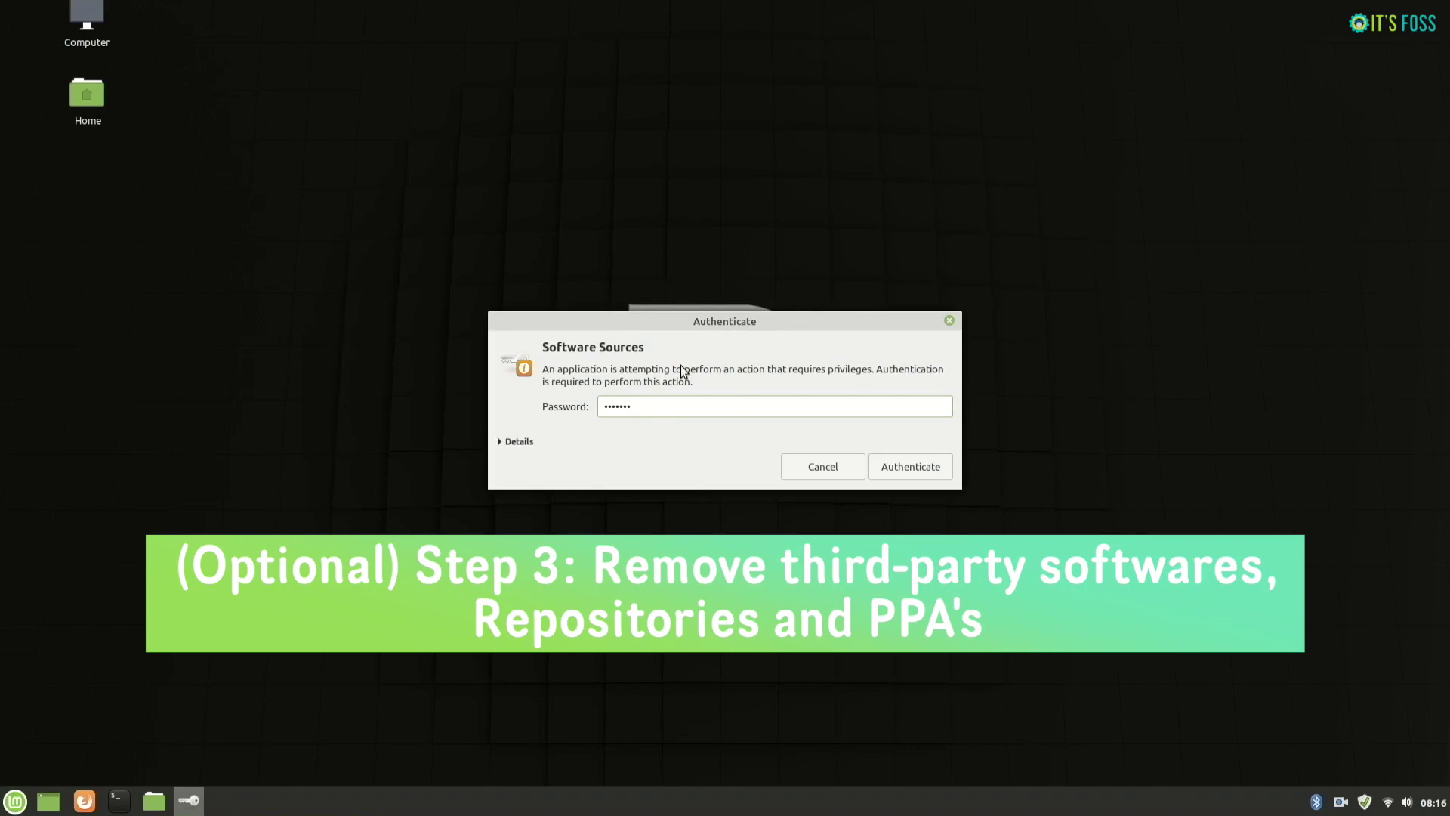
key("Return")
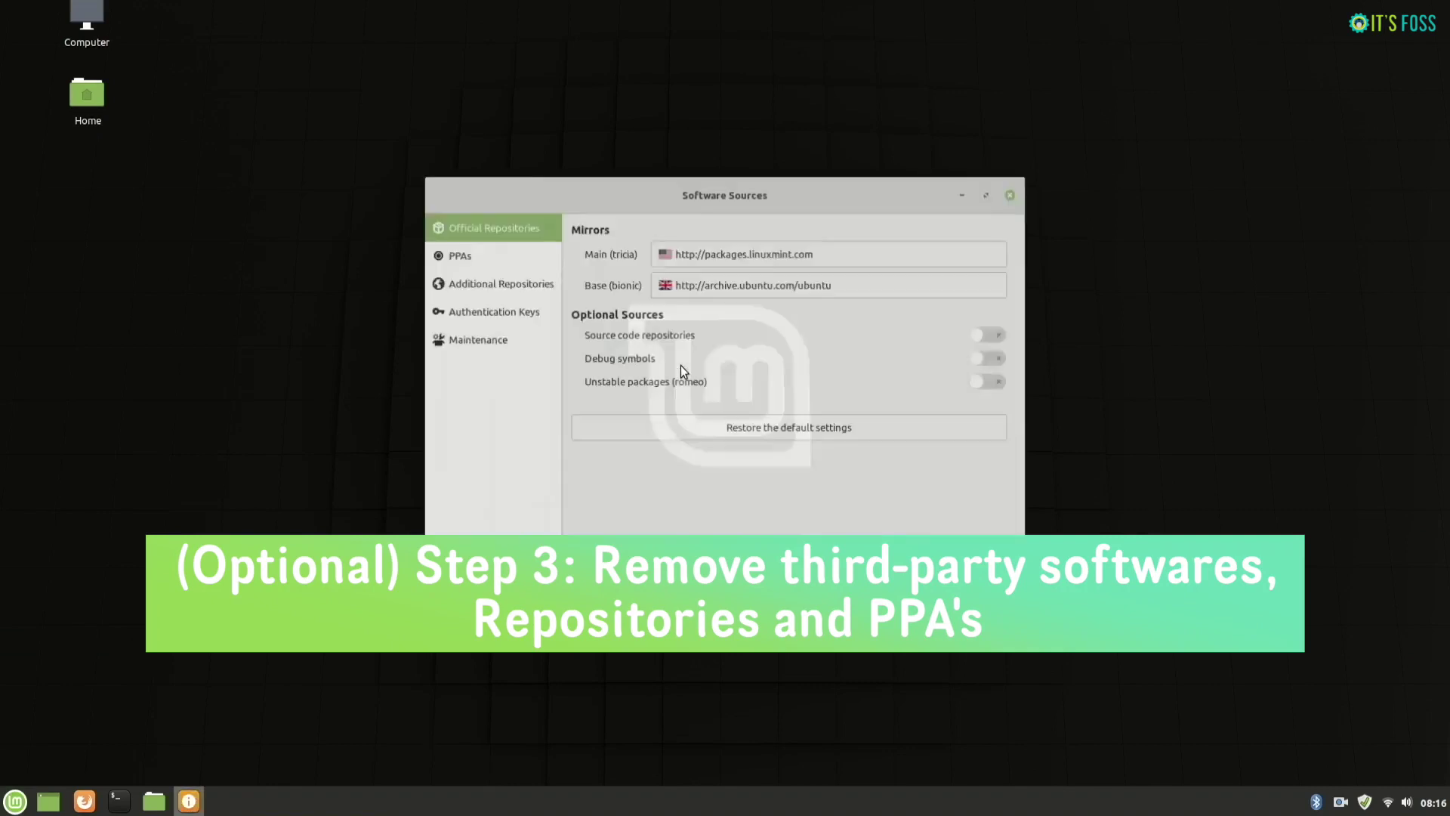
Uncheck the Brave and Google entries under Additional Repositories and refresh the APT cache.
left_click(432, 272)
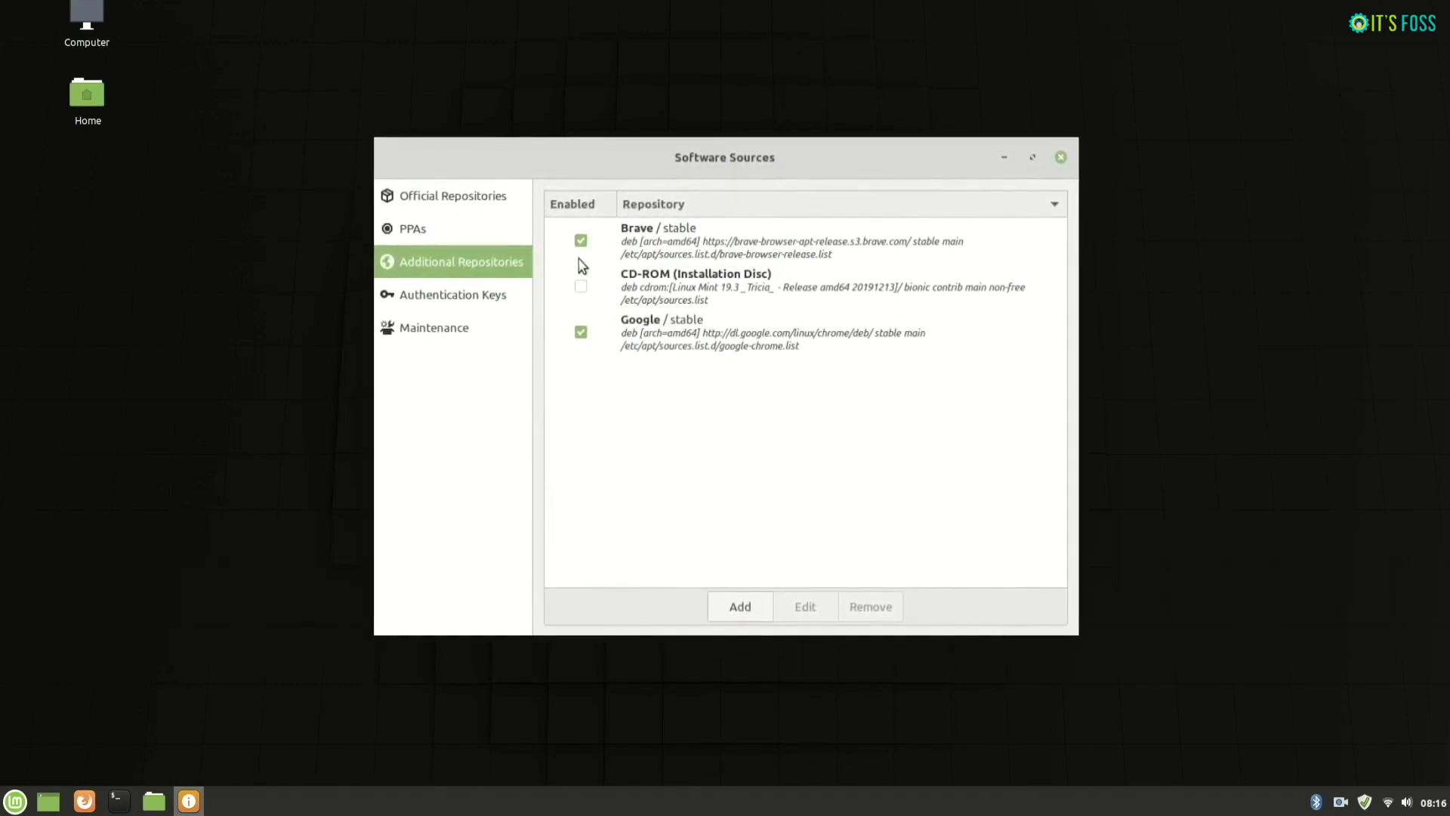
left_click(580, 241)
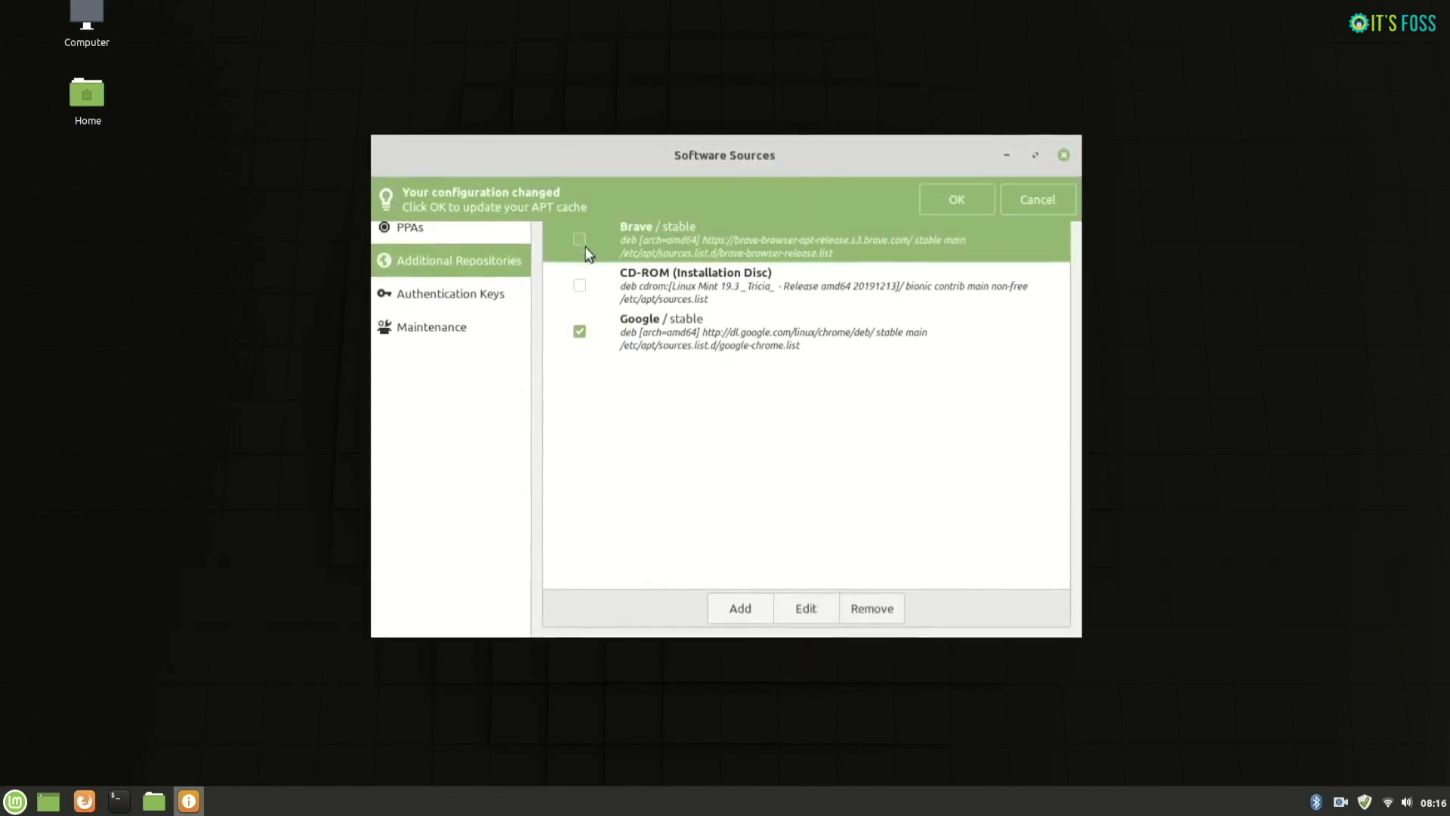
left_click(579, 331)
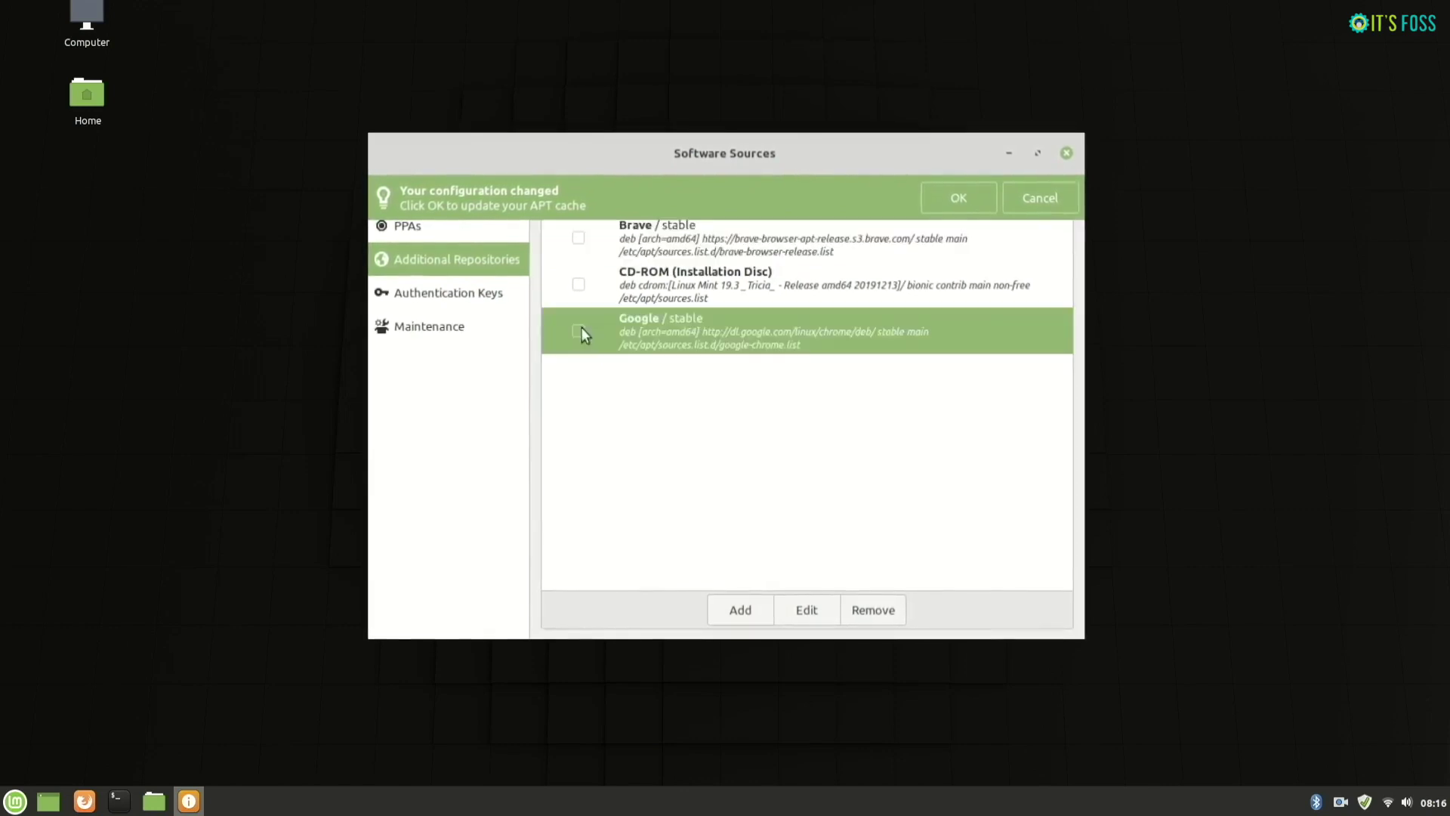
left_click(960, 197)
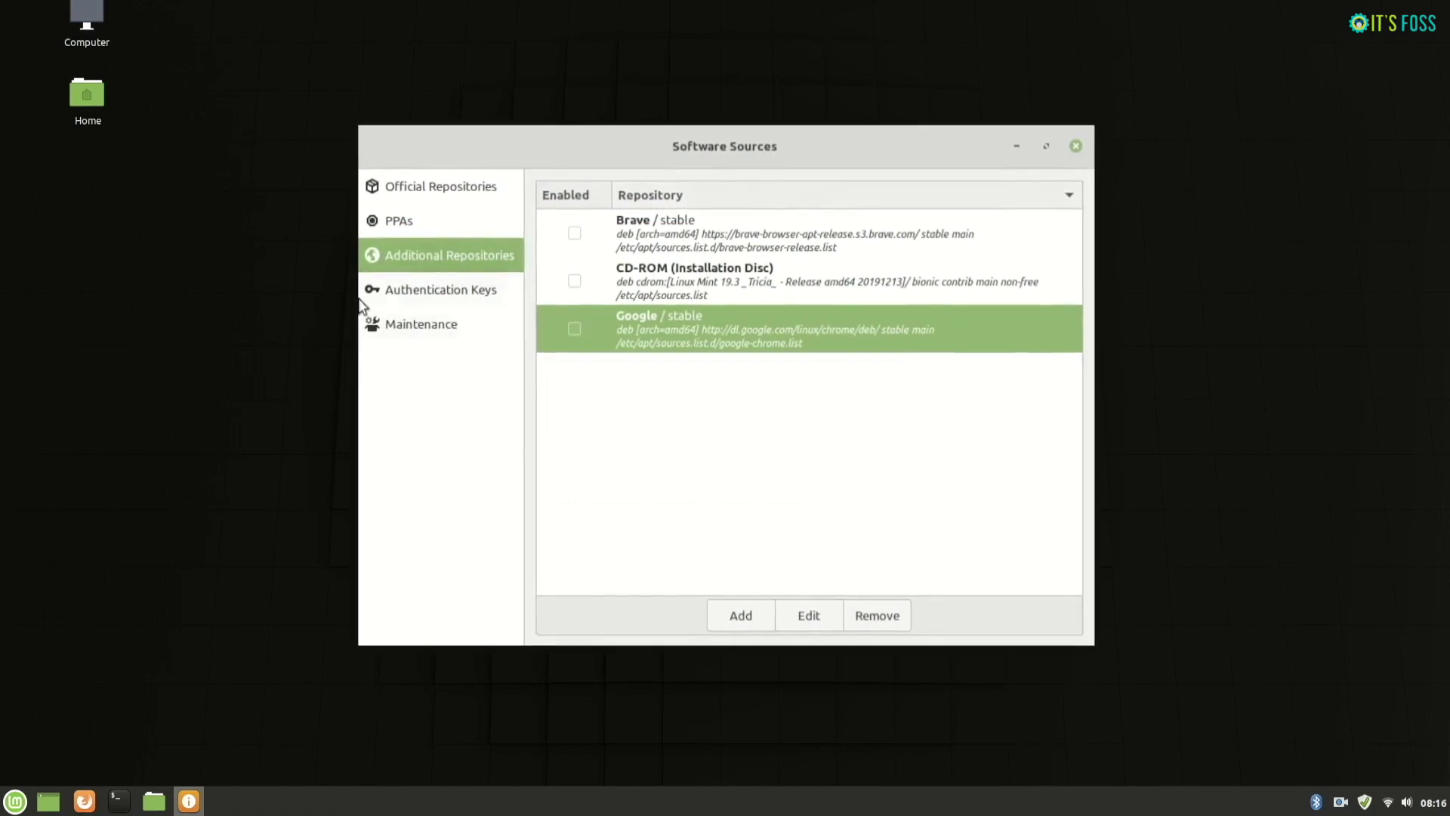
Uncheck the linuxuprising/shutter and numix PPAs, apply the cache refresh, then show Maintenance.
left_click(423, 226)
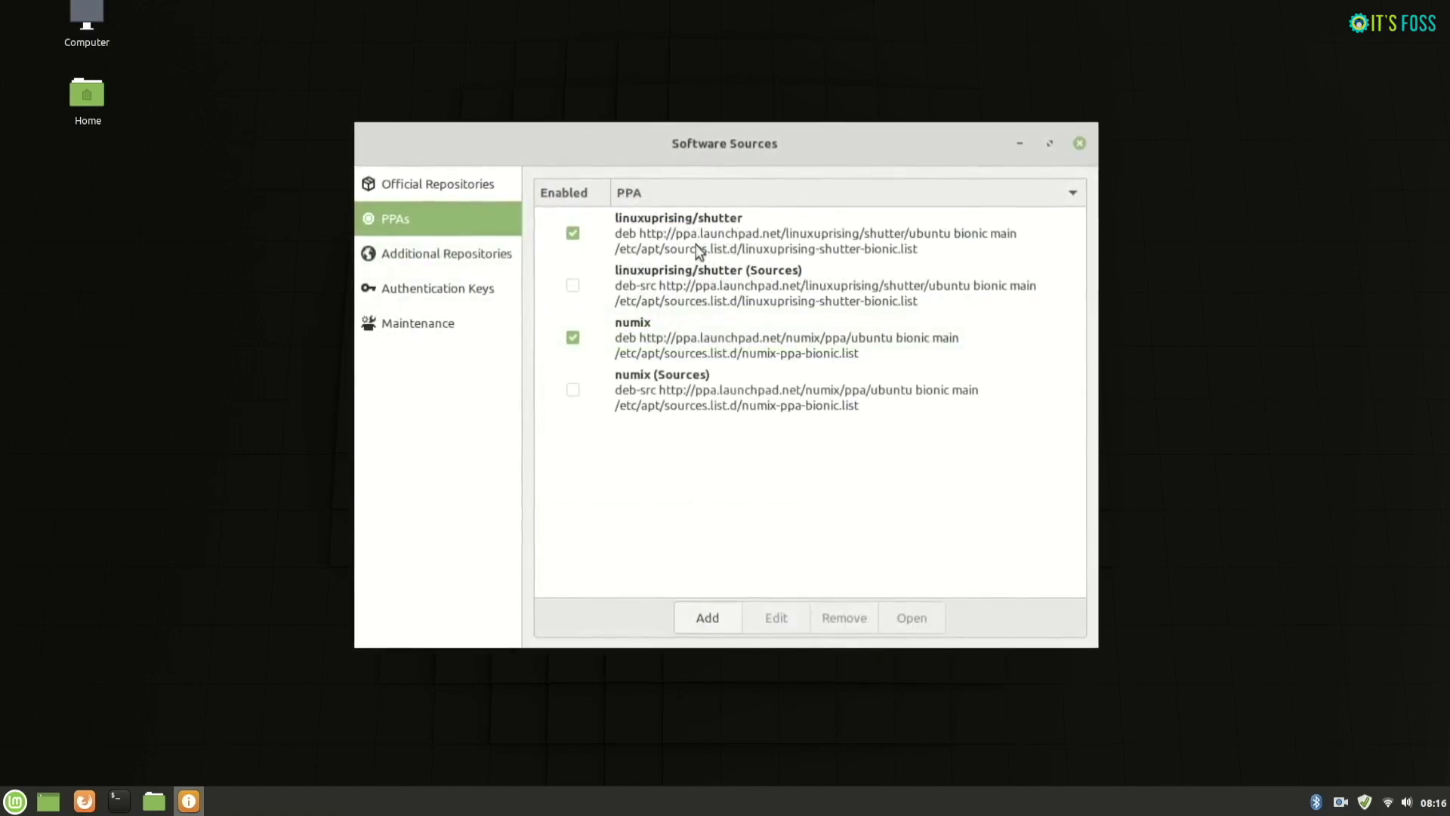
left_click(572, 234)
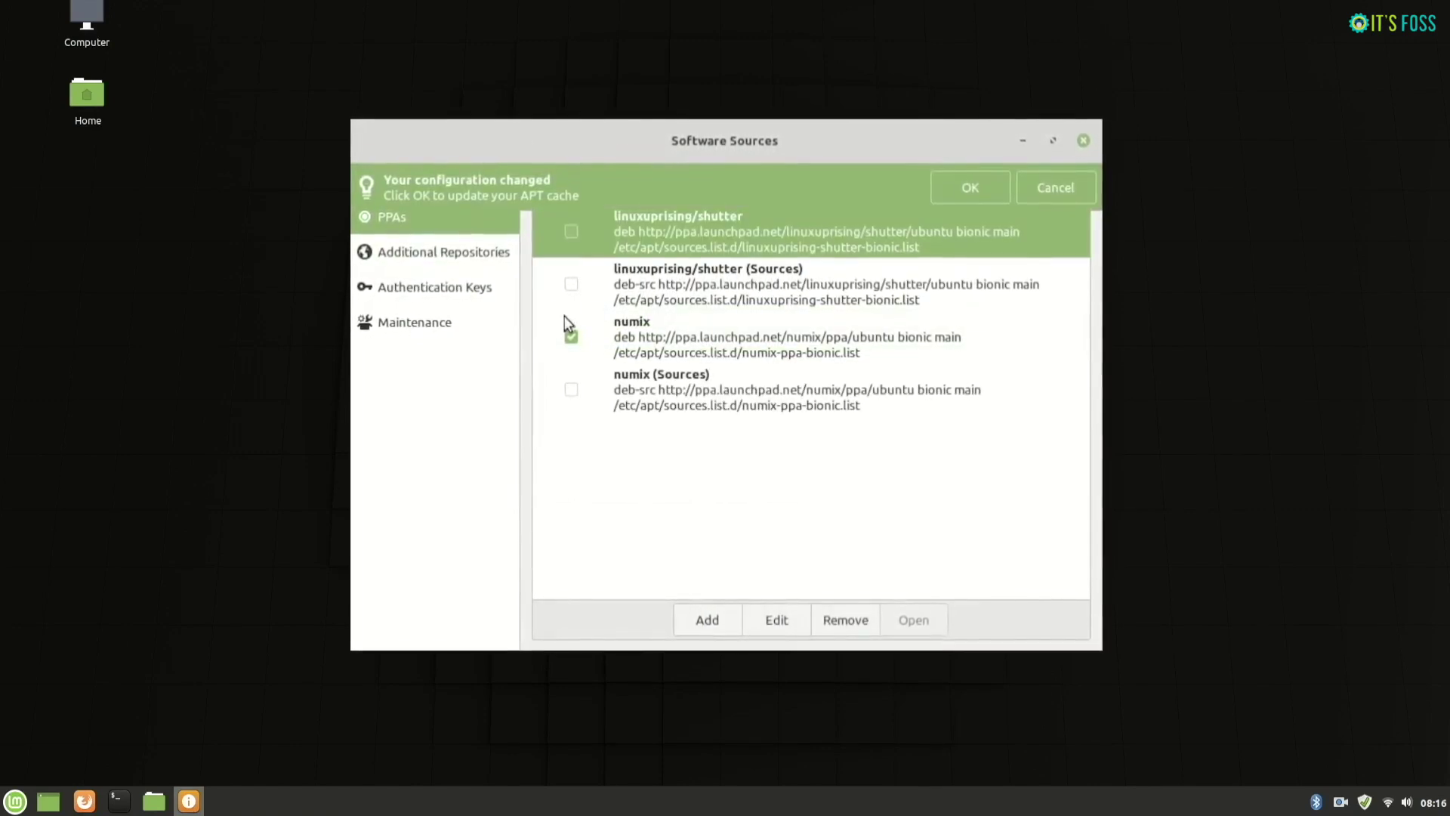
left_click(571, 335)
left_click(967, 185)
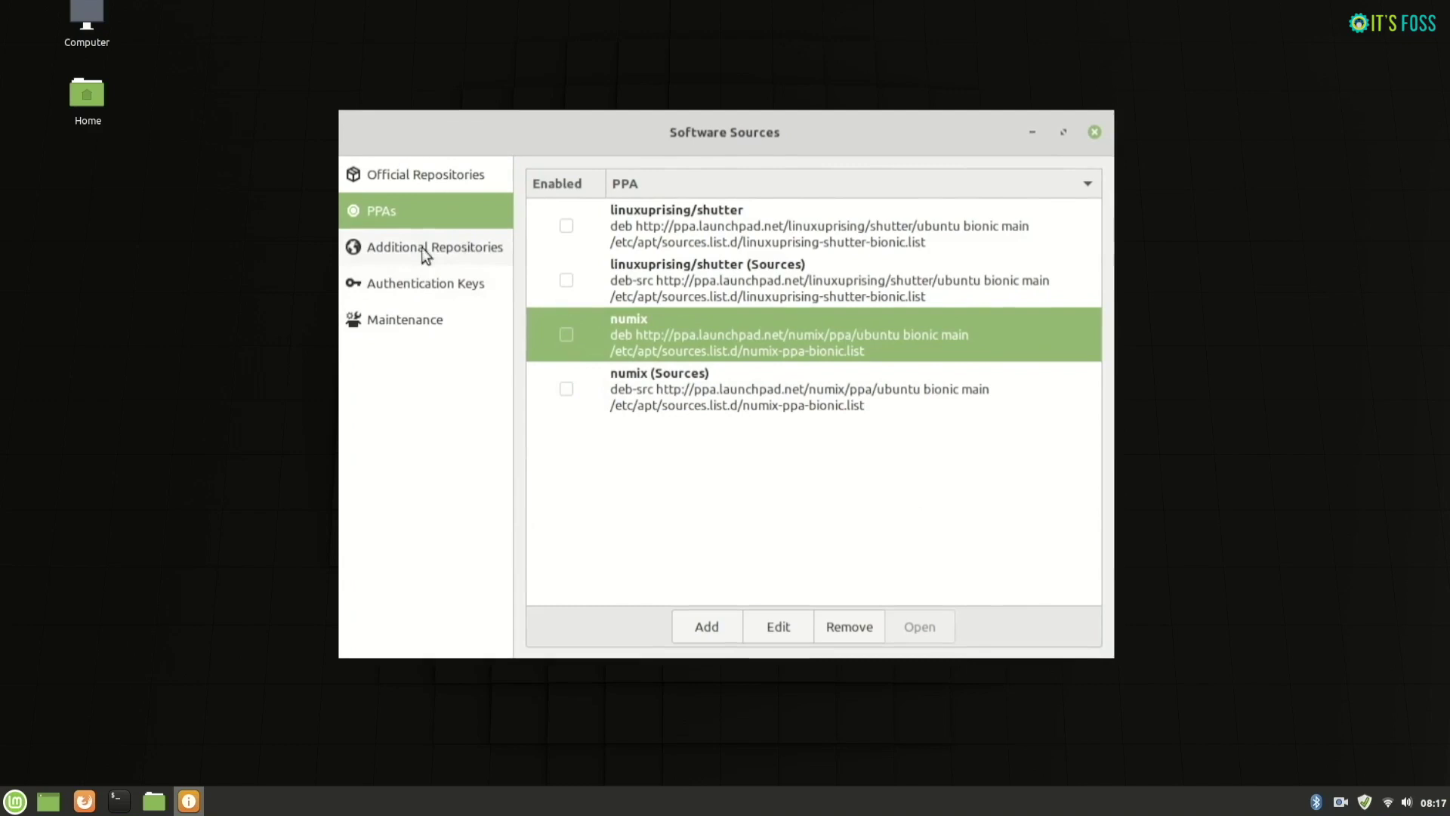
left_click(391, 326)
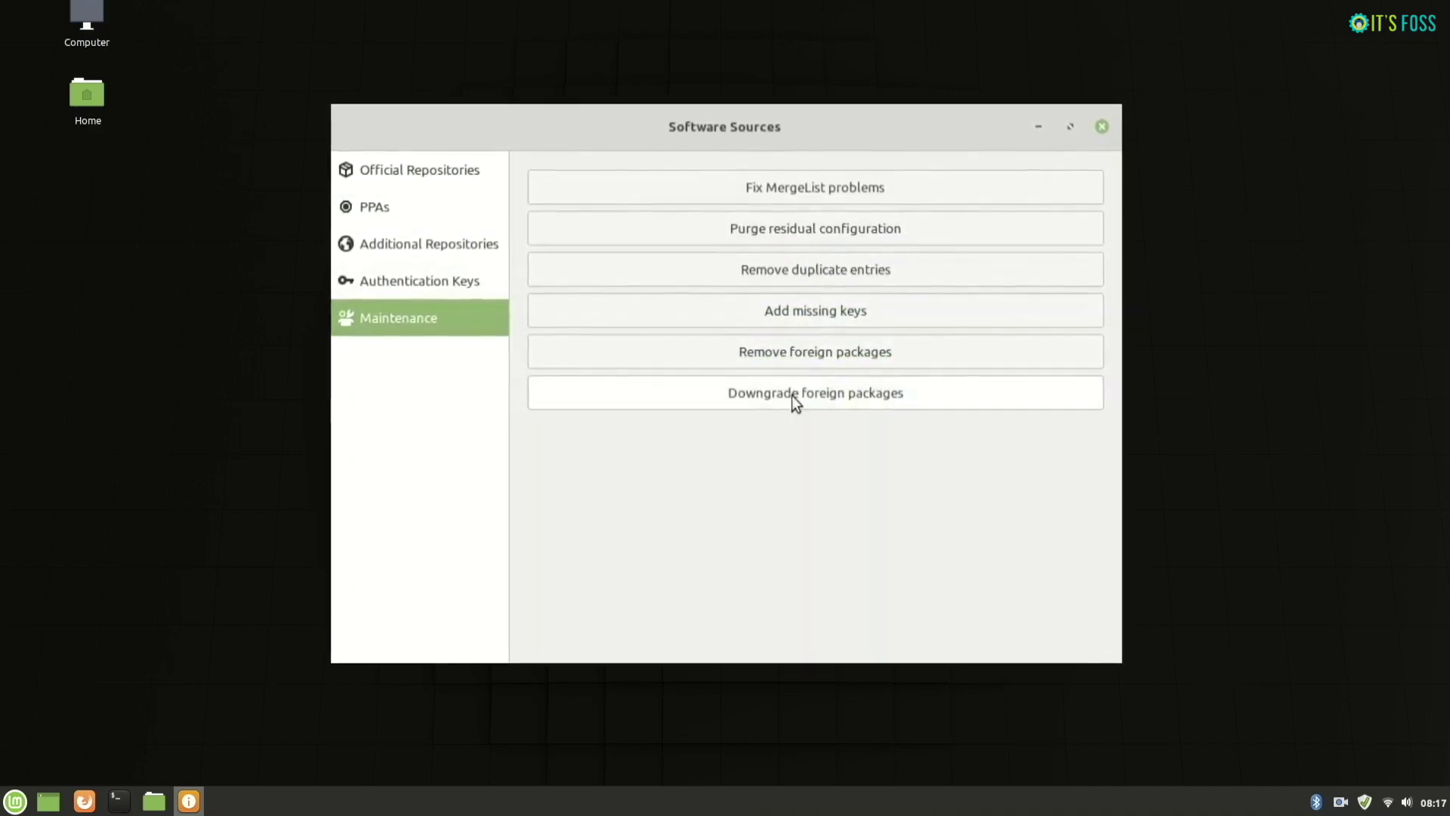
Downgrade numix-icon-theme and shutter to official versions 0~20171225-1 and 0.94-1.
left_click(791, 396)
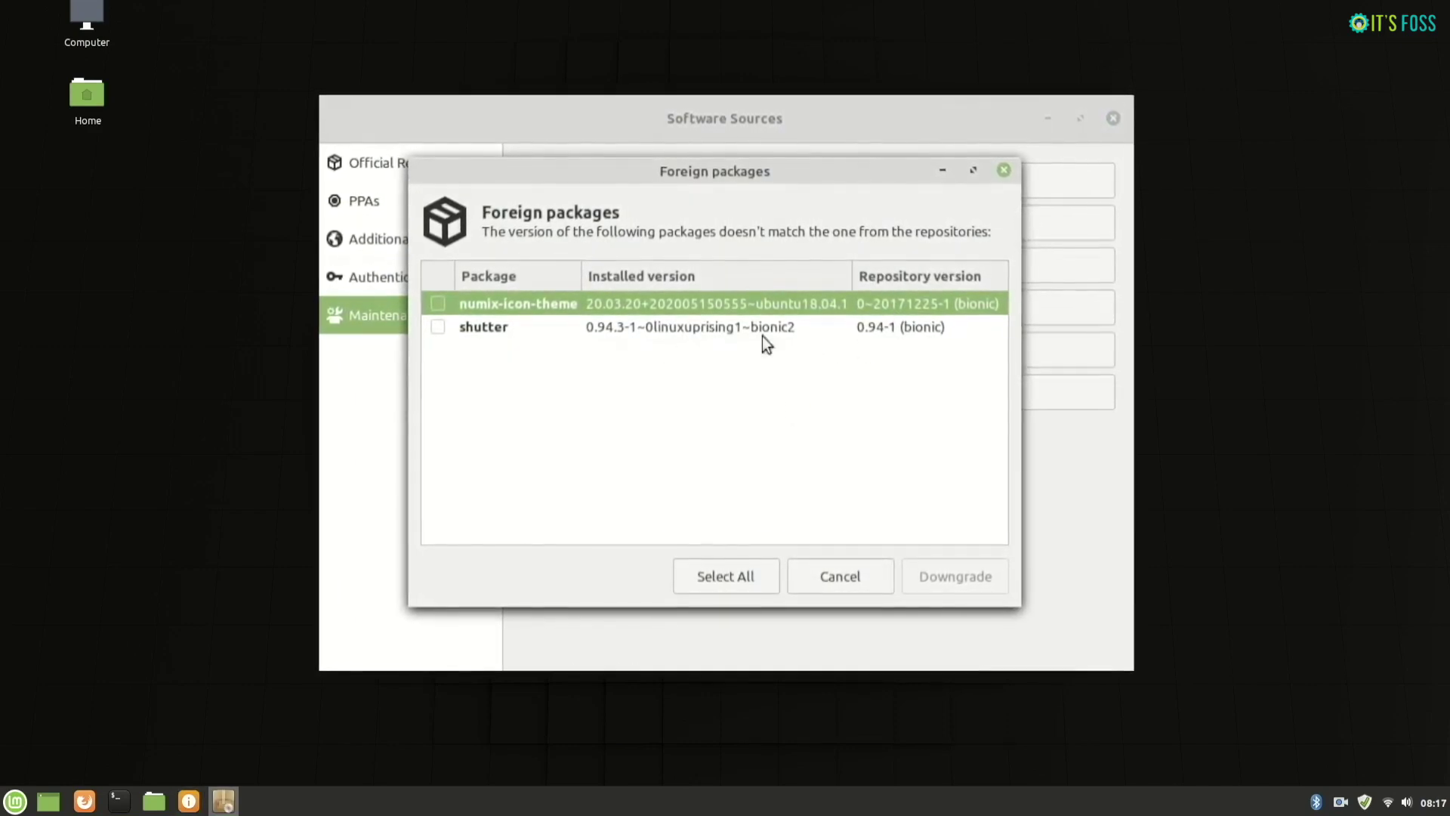
left_click(890, 327)
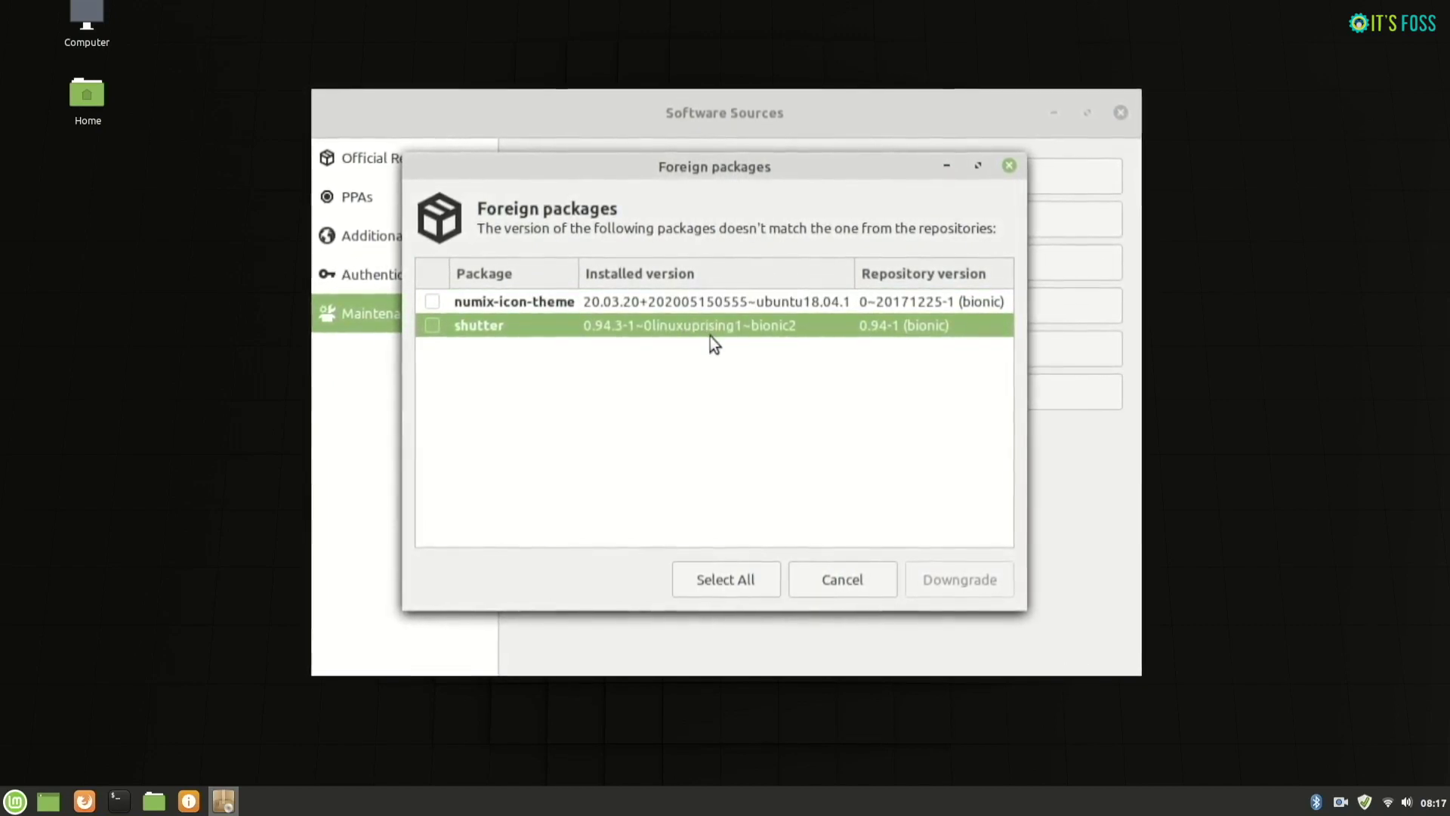
left_click(431, 303)
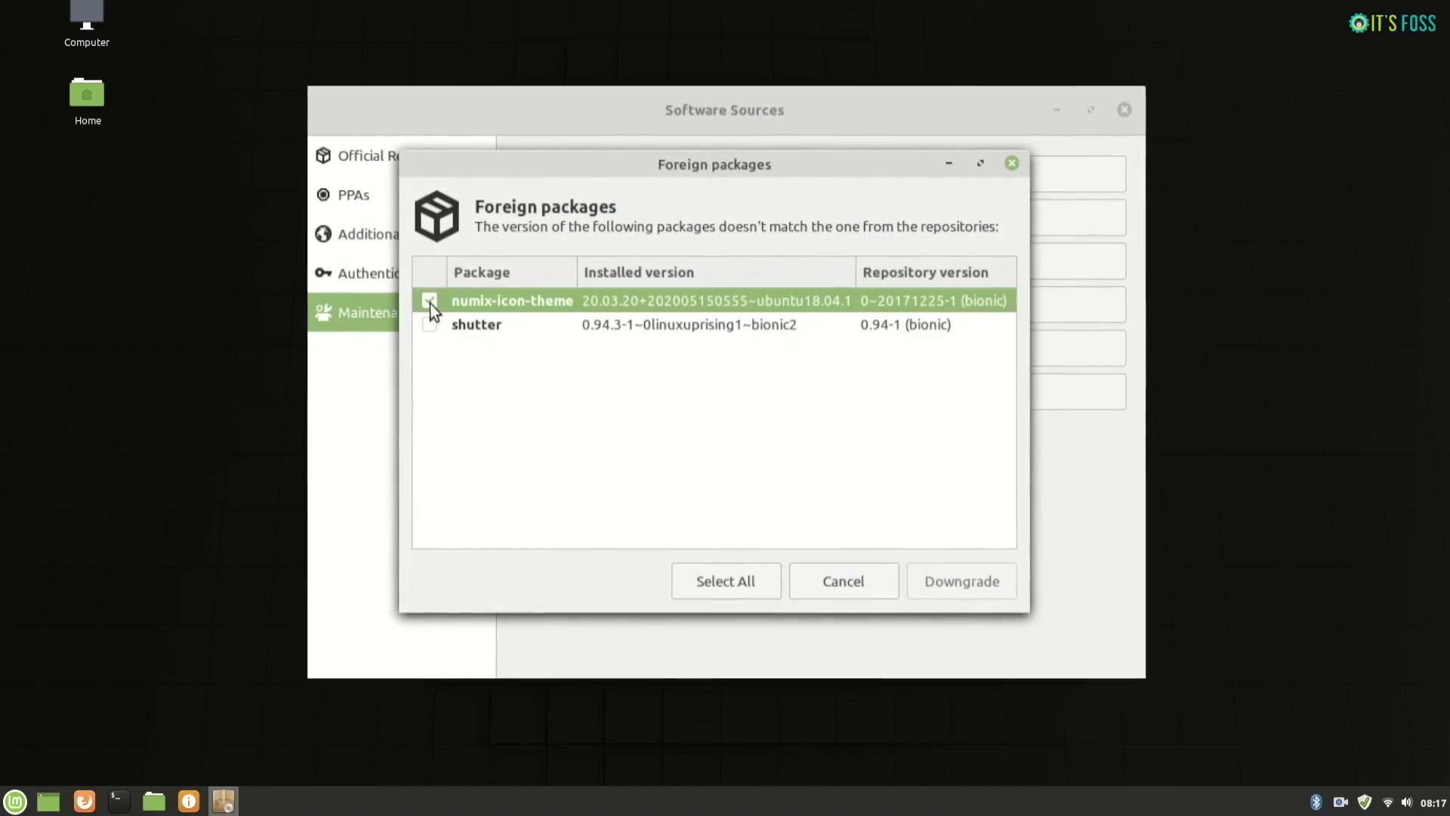
left_click(434, 325)
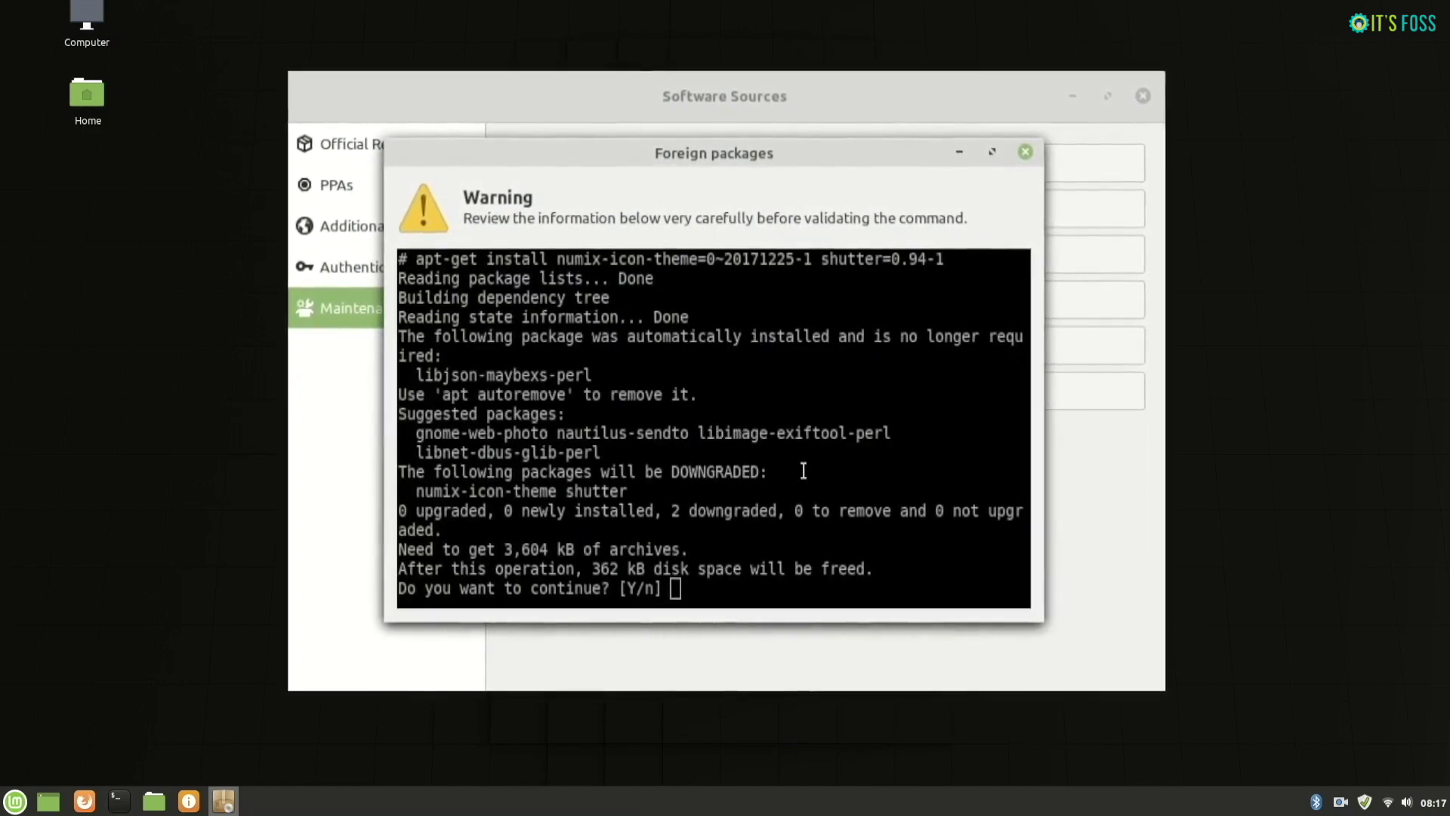
key("Return")
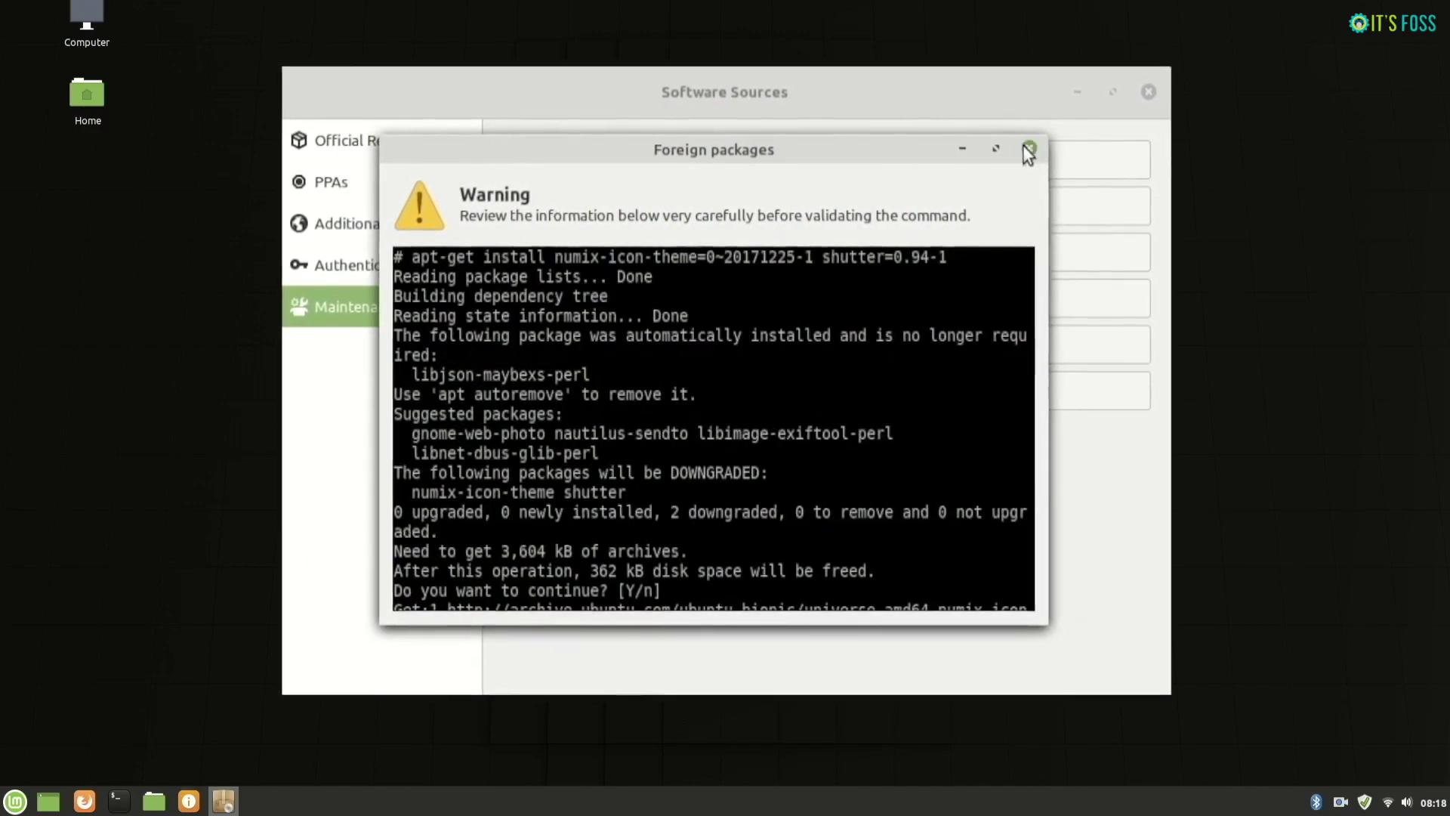
left_click(1028, 149)
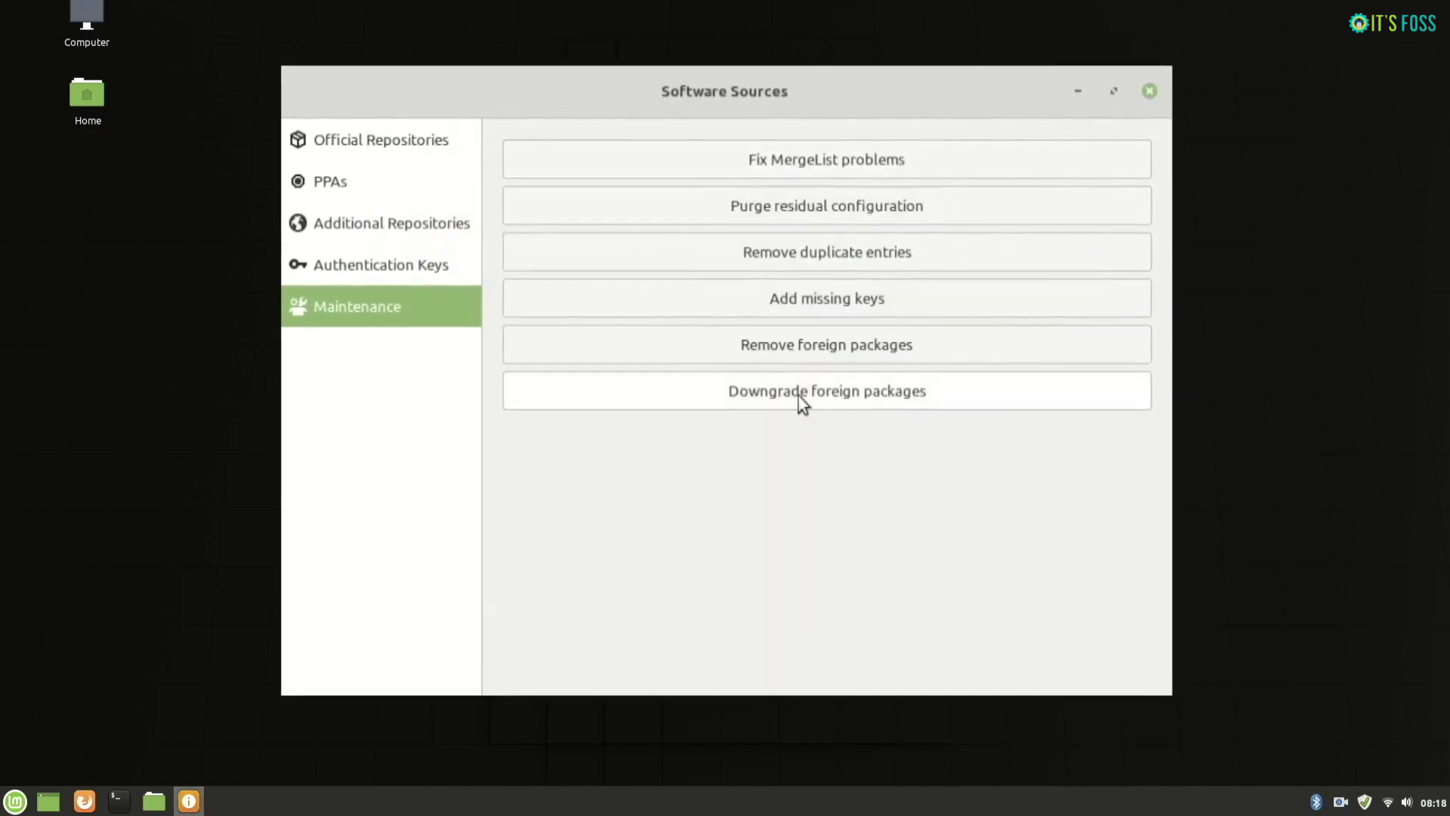
Remove all seven foreign packages not present in the repositories.
left_click(840, 346)
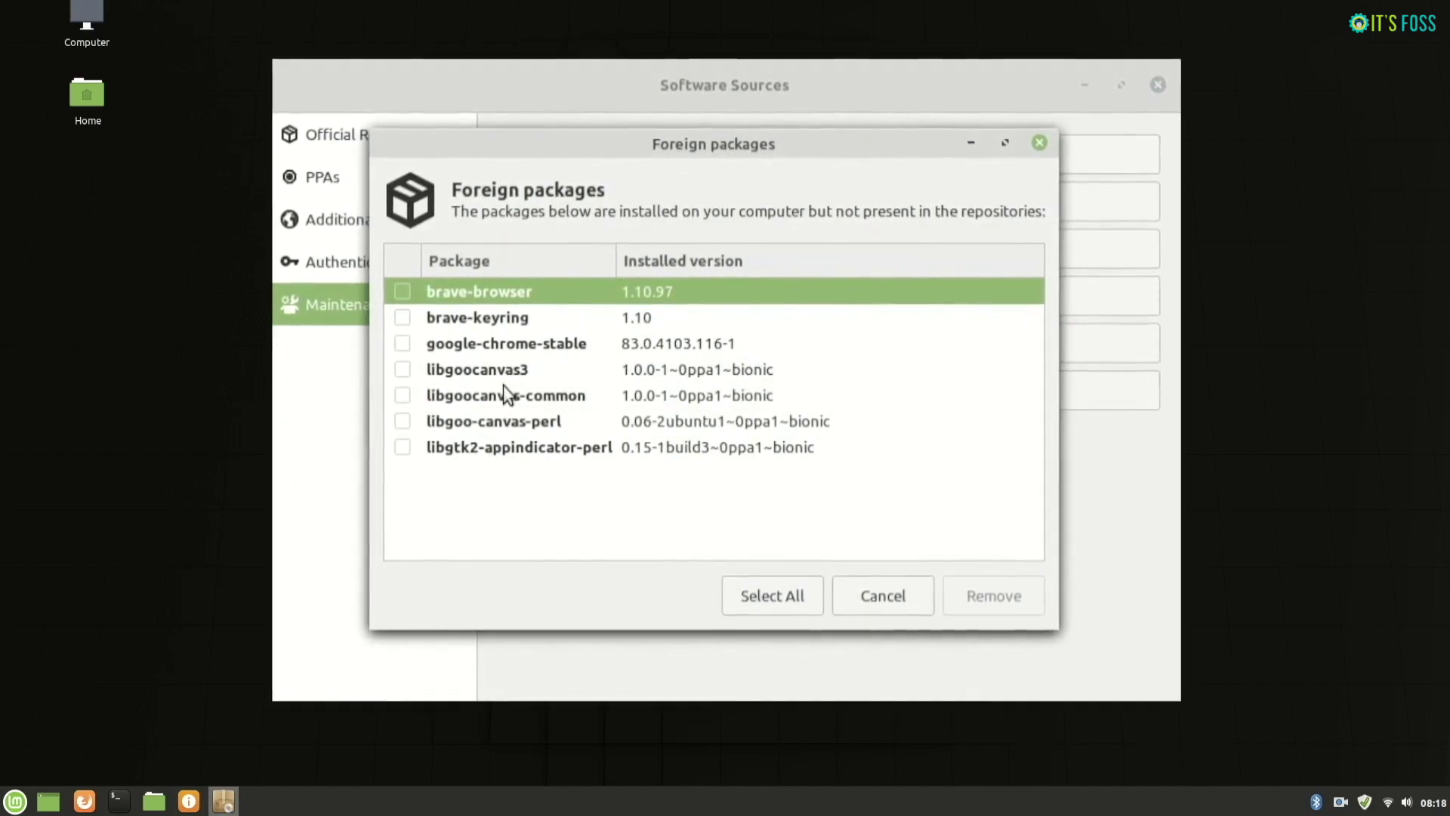
left_click(772, 595)
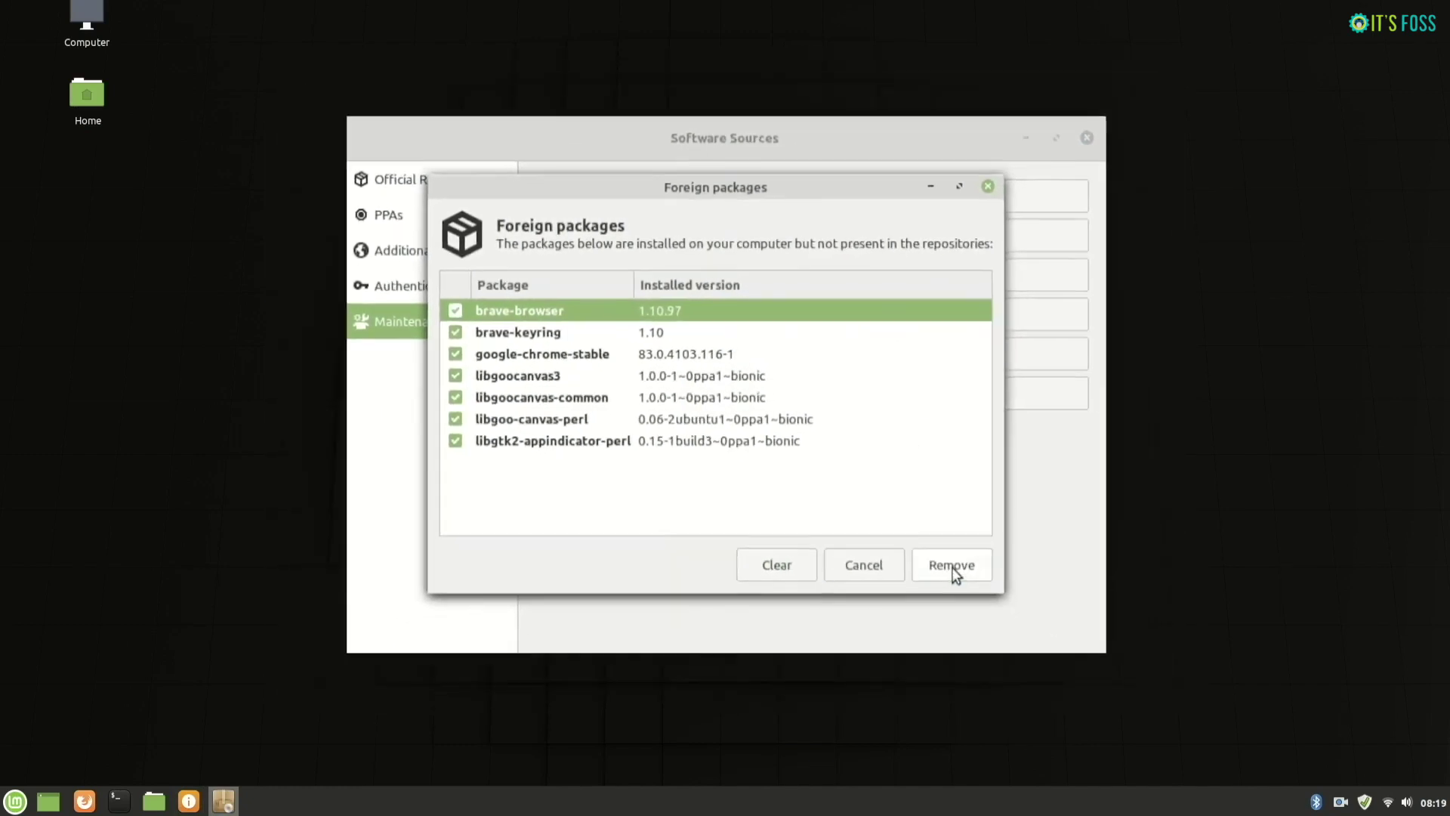
left_click(954, 568)
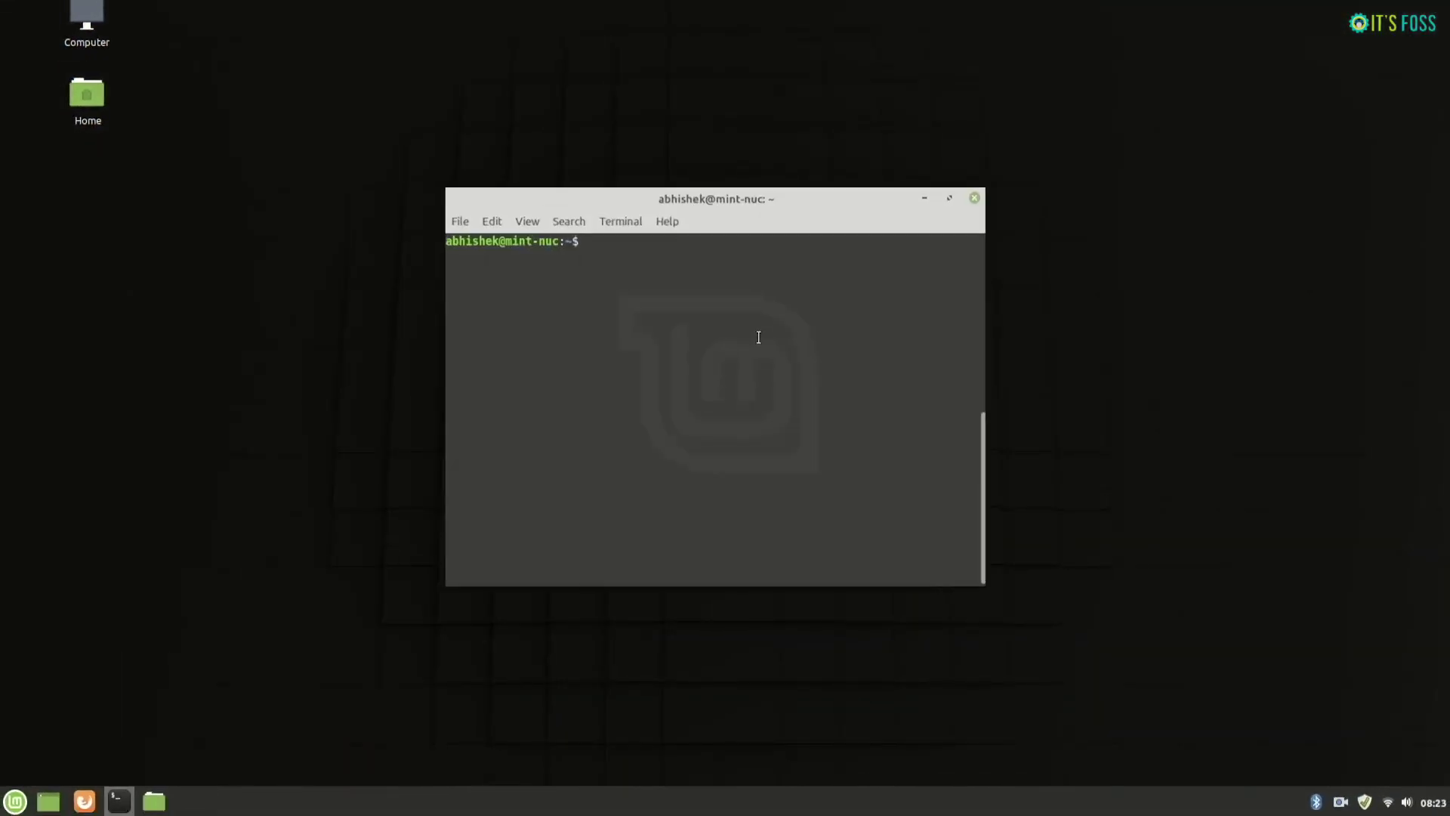
Install mintupgrade with sudo apt install mintupgrade, confirm, and clear the terminal with Ctrl+L.
type("sudo")
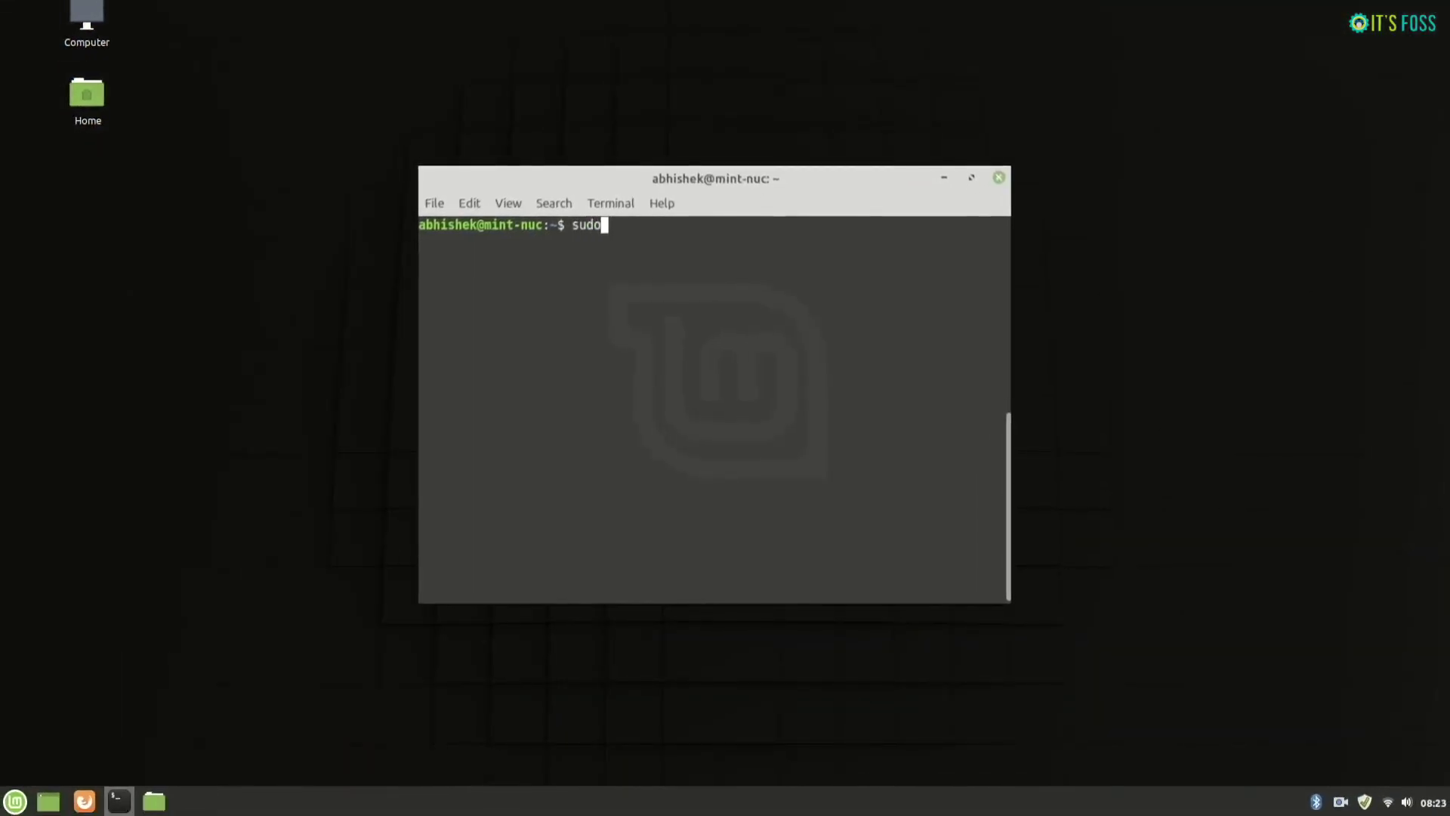
type(" apt install")
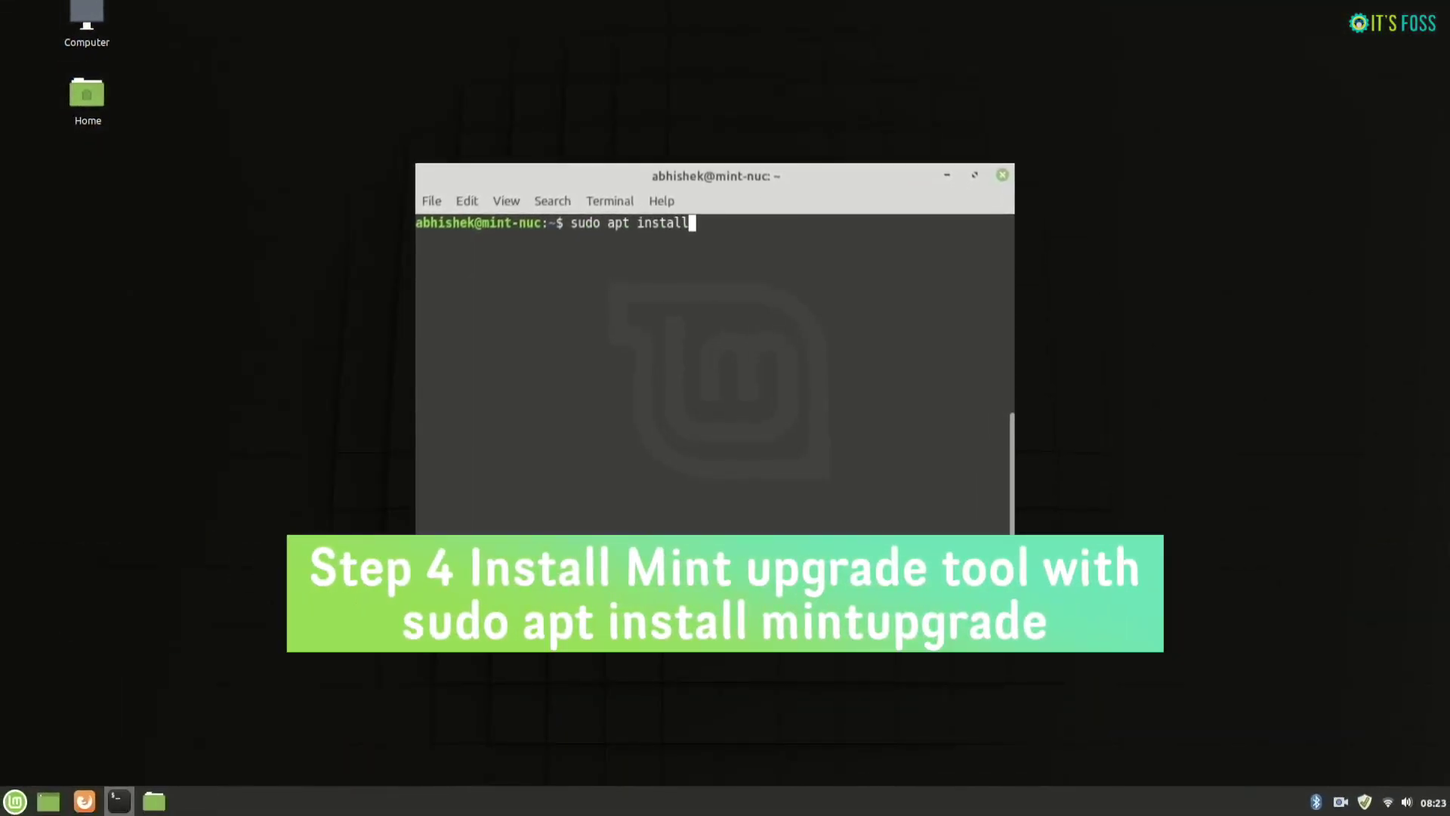
type(" mintupgrade")
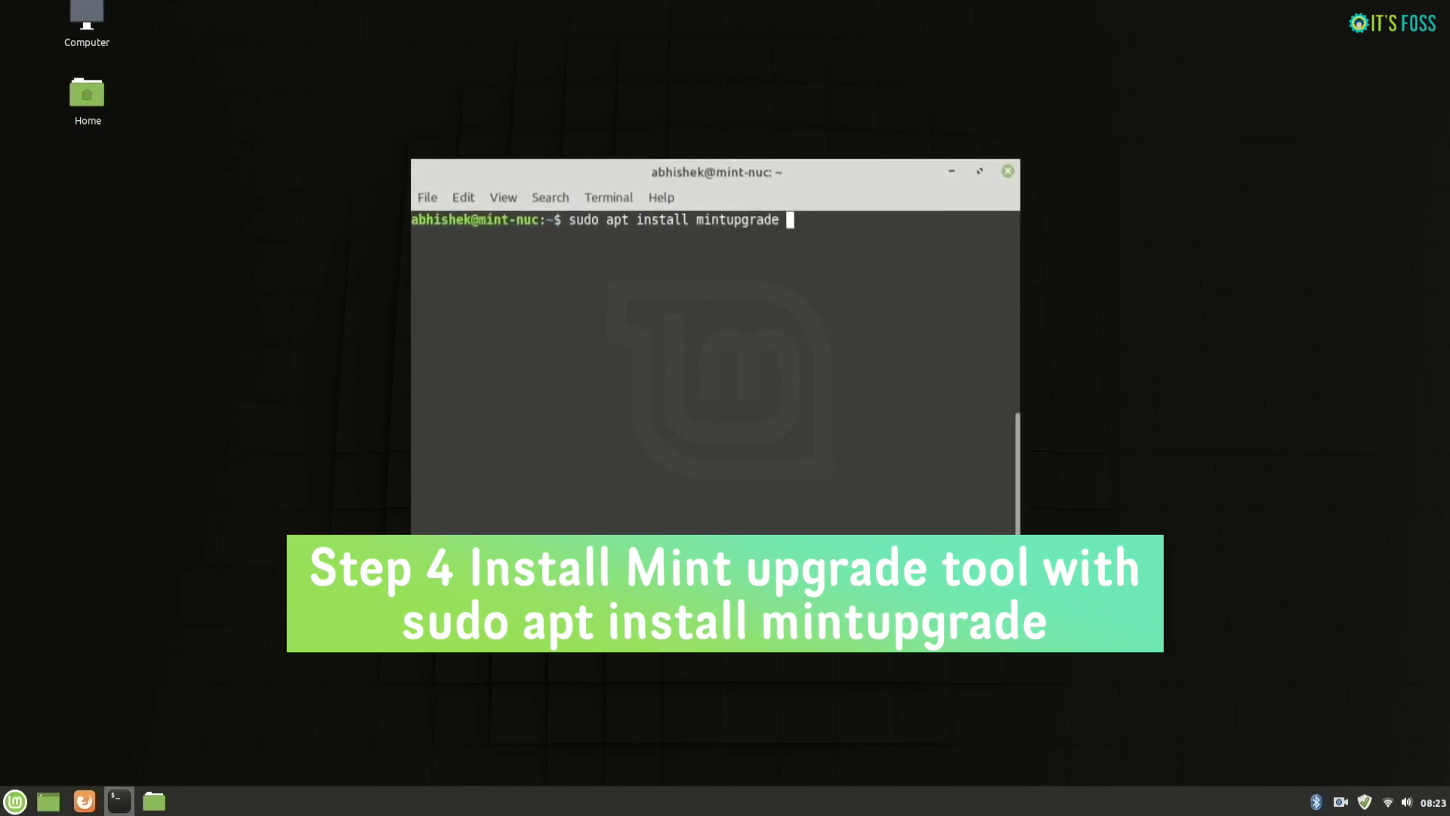
key("Return")
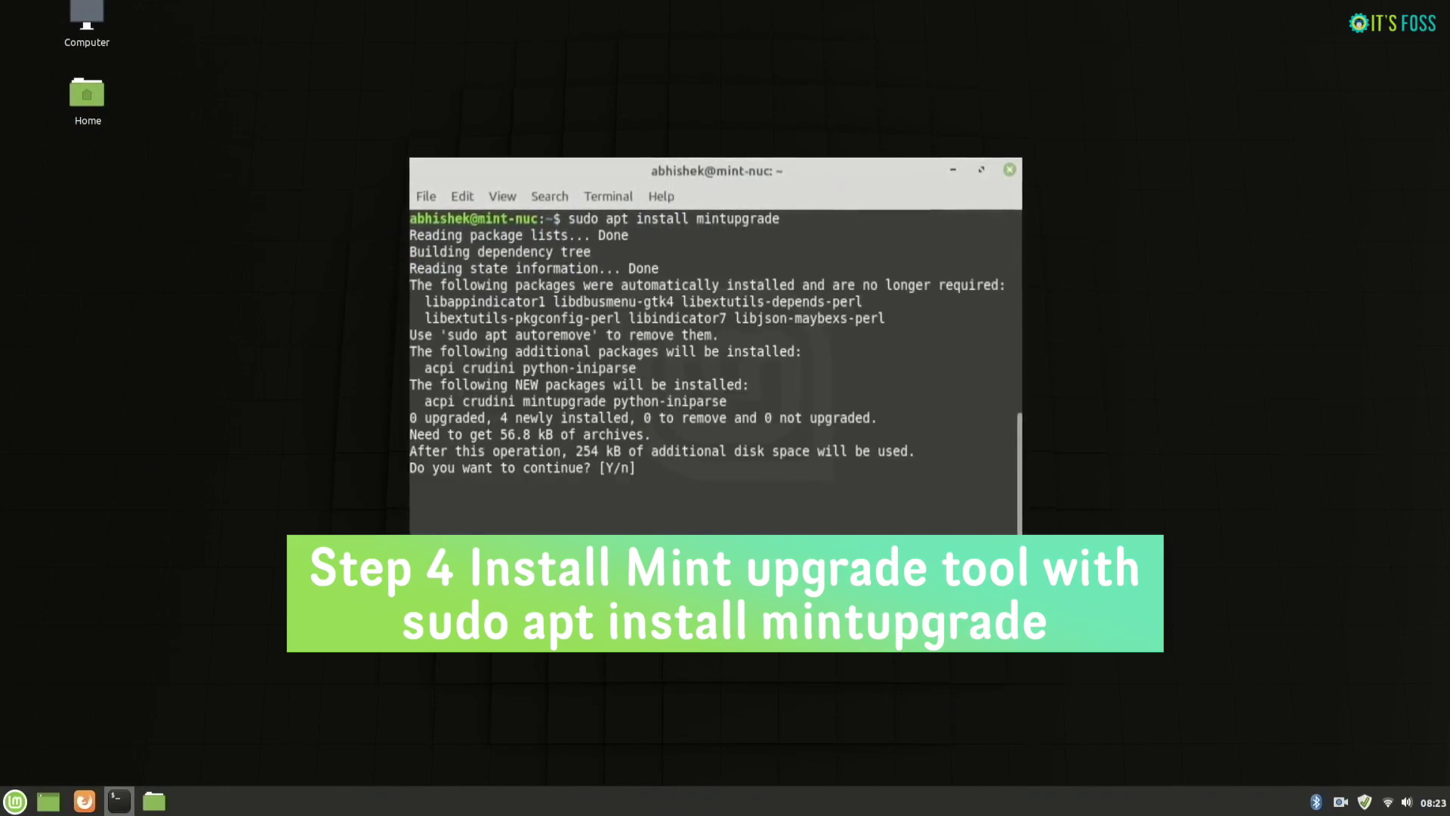
key("Return")
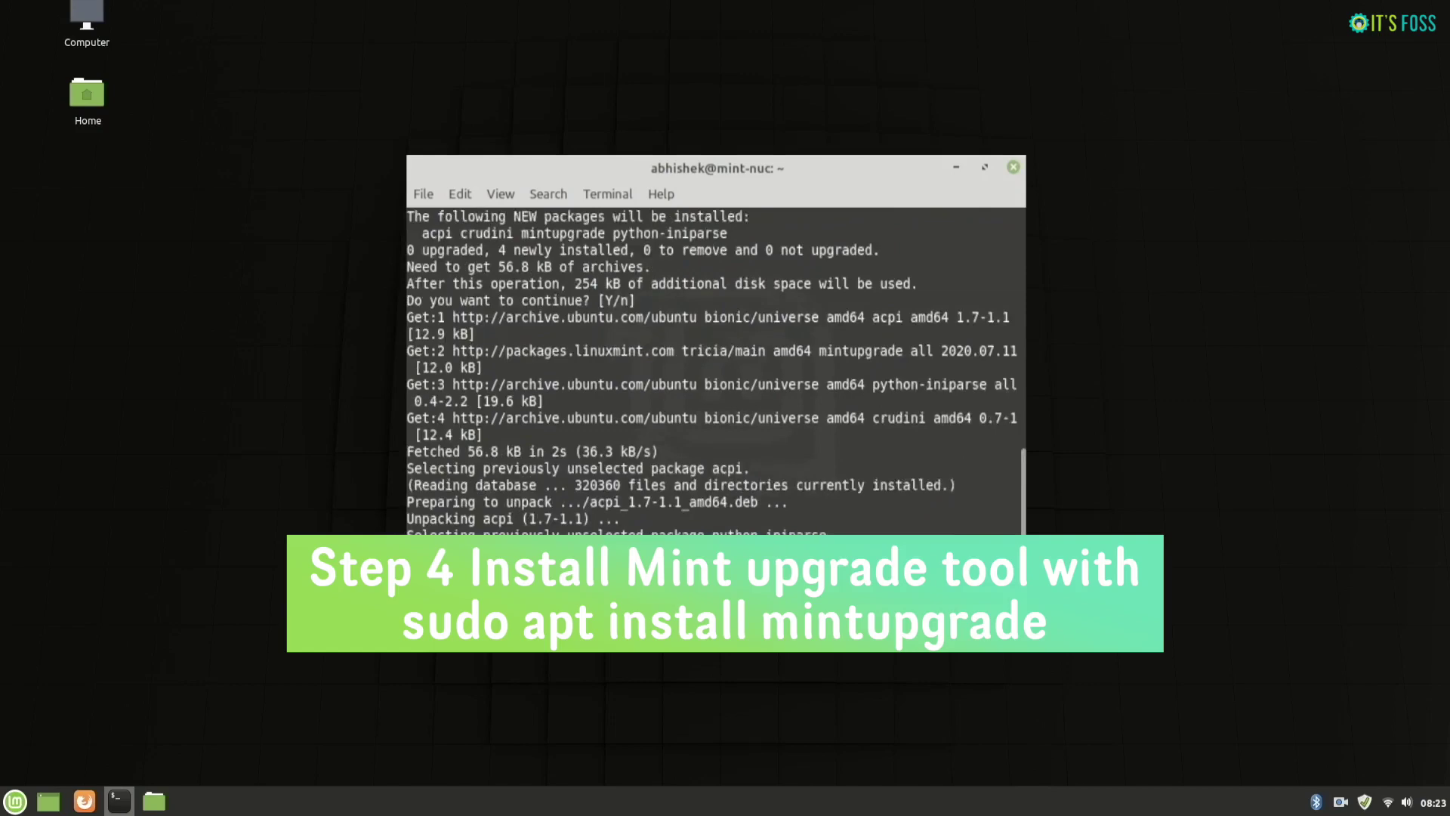
key("ctrl+l")
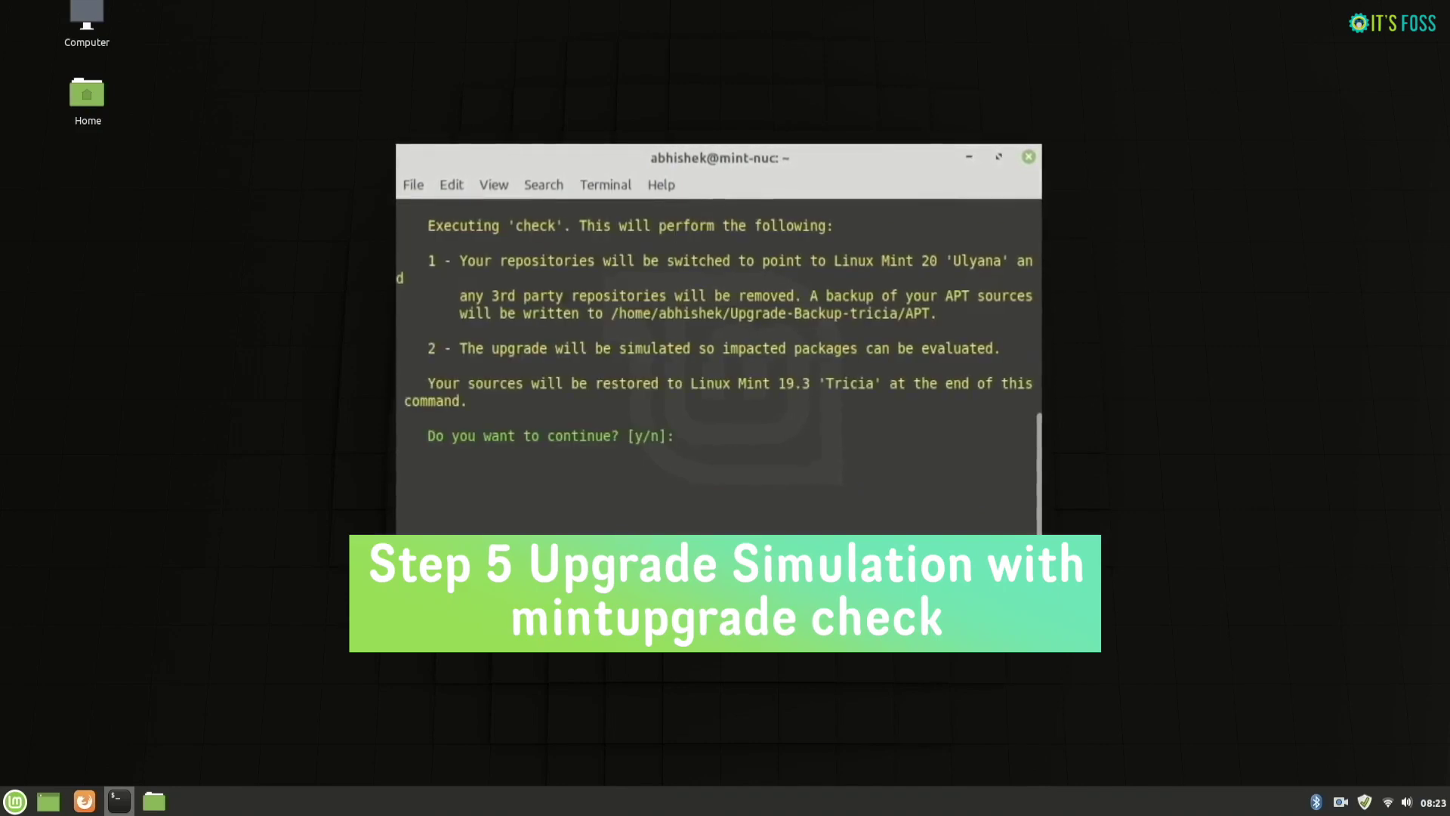
Confirm the mintupgrade check and let it report 1670 upgrades, 262 new installs and 36 removals.
key("Return")
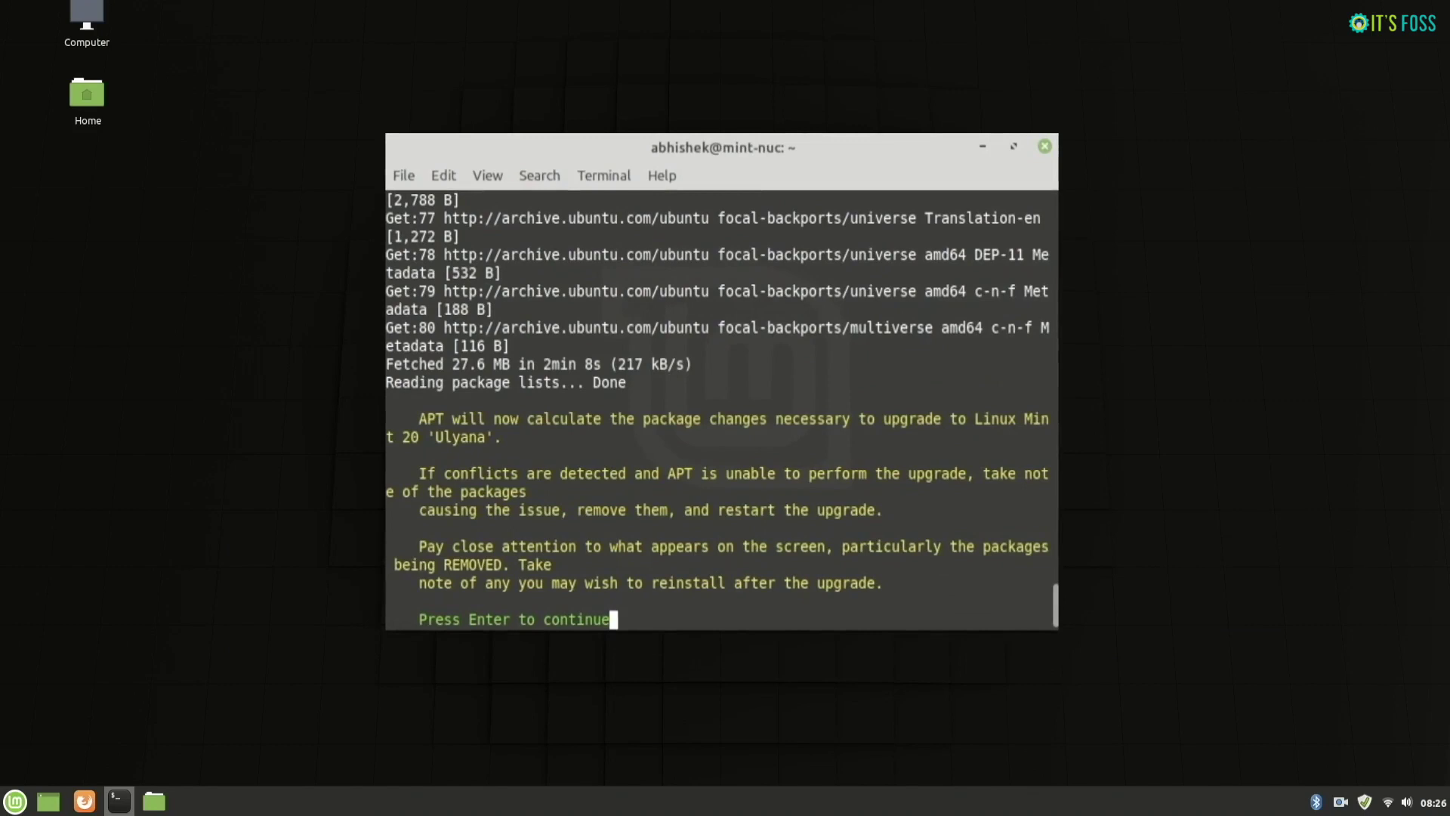
key("Return")
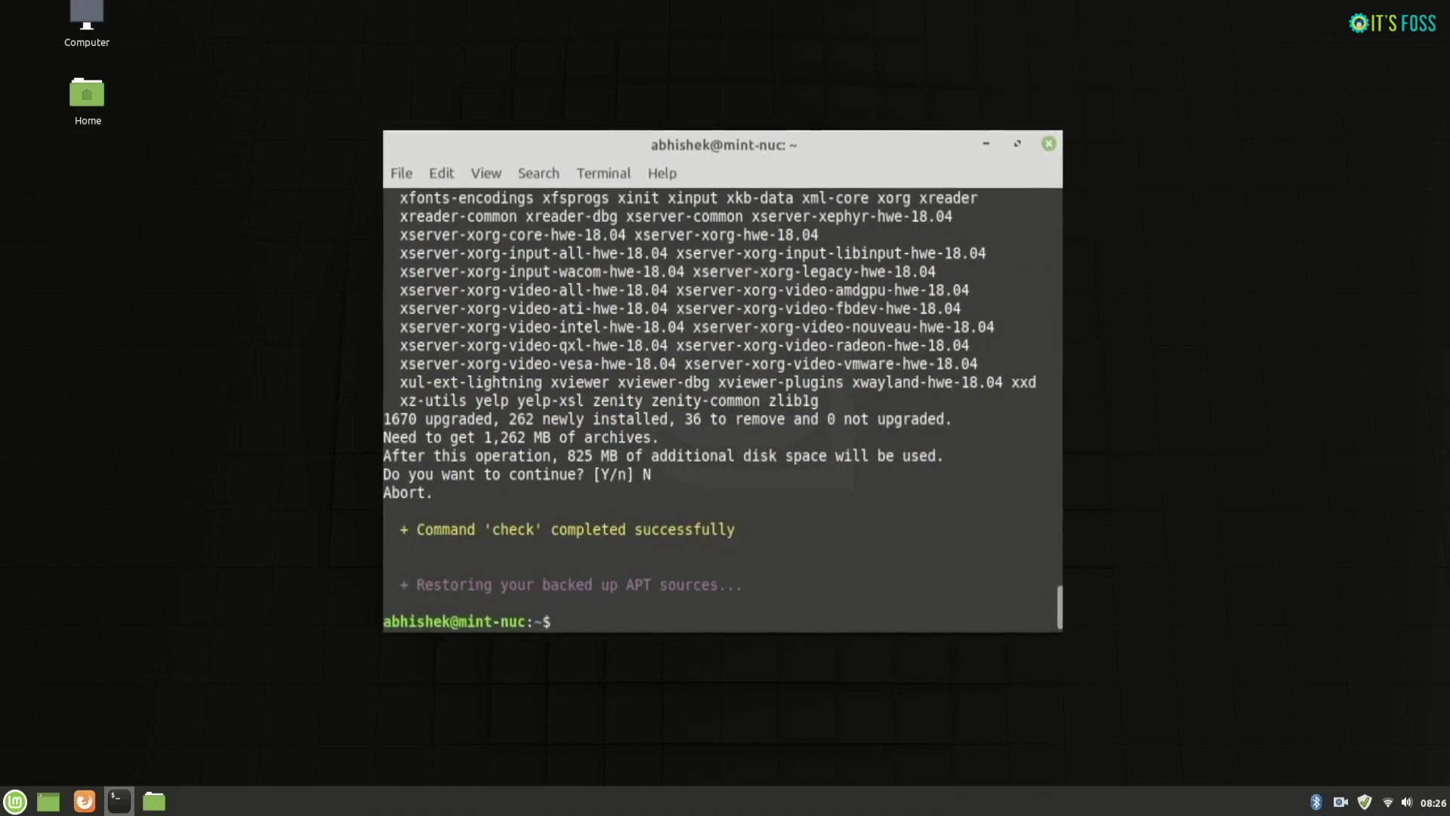
Run mintupgrade download with the administrator password to fetch 1,262 MB, then start mintupgrade upgrade.
type("mi")
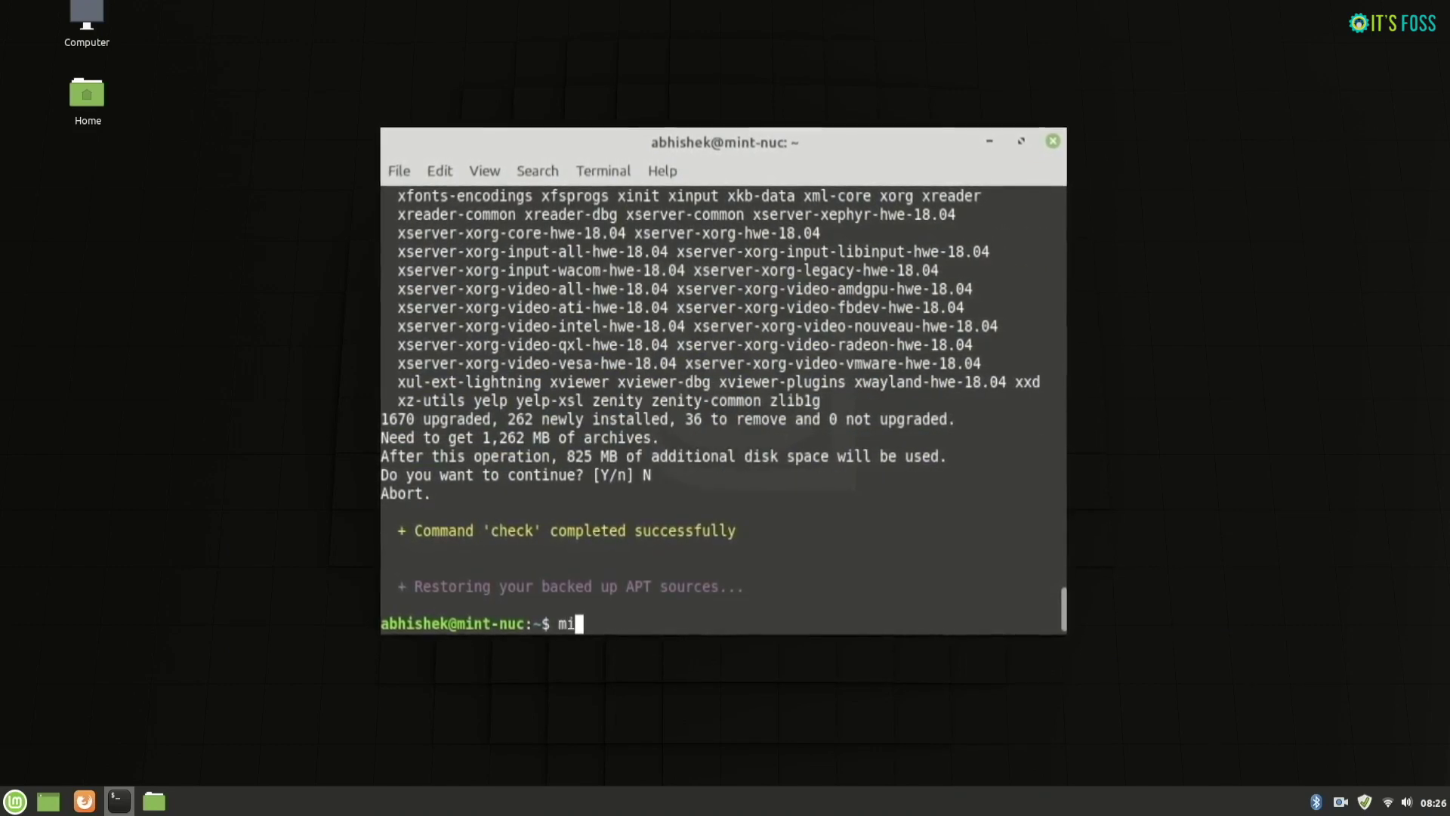
type("nt")
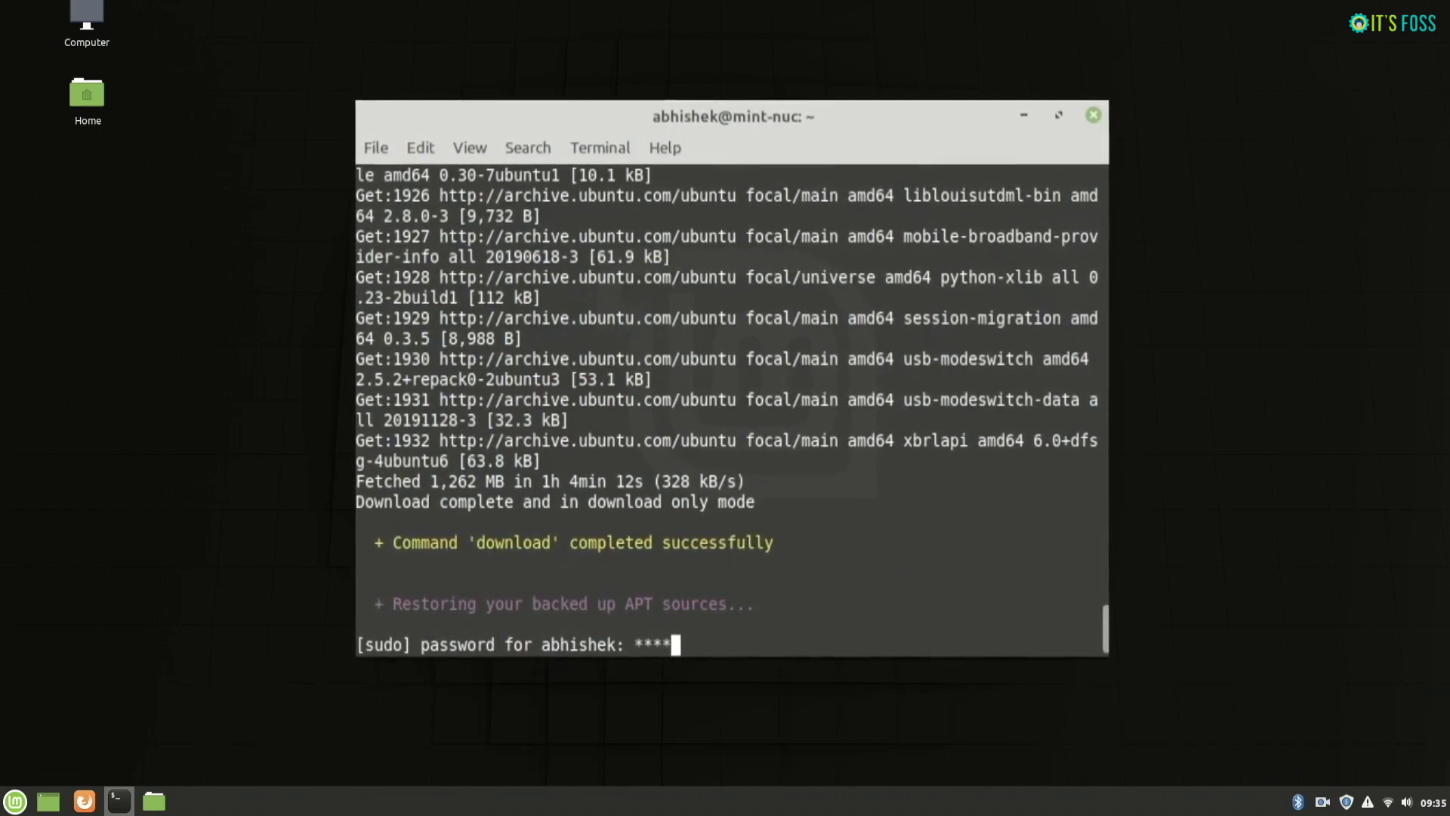
key("Return")
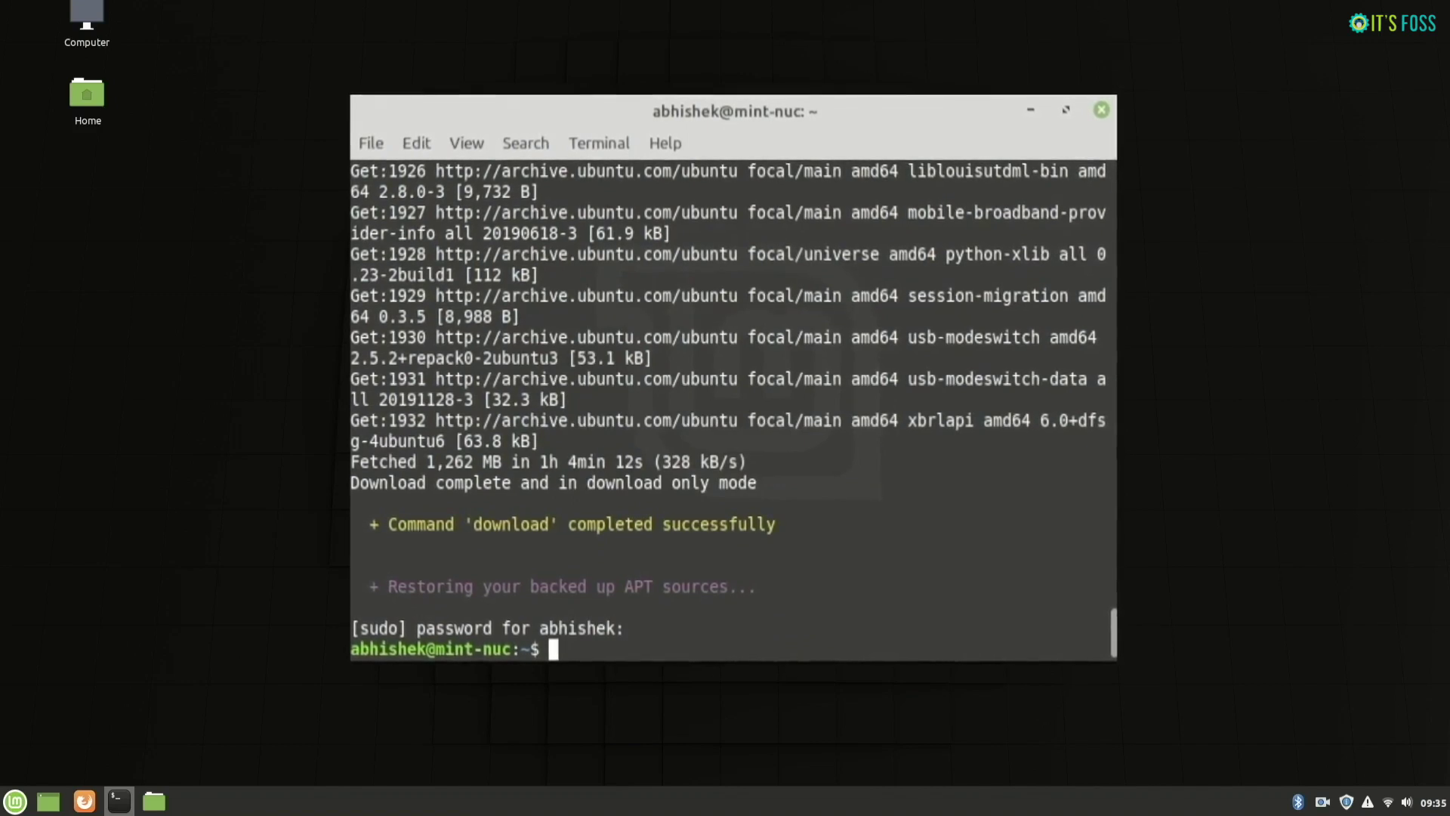
key("BackSpace")
key("BackSpace")
key("BackSpace")
key("BackSpace")
key("BackSpace")
key("BackSpace")
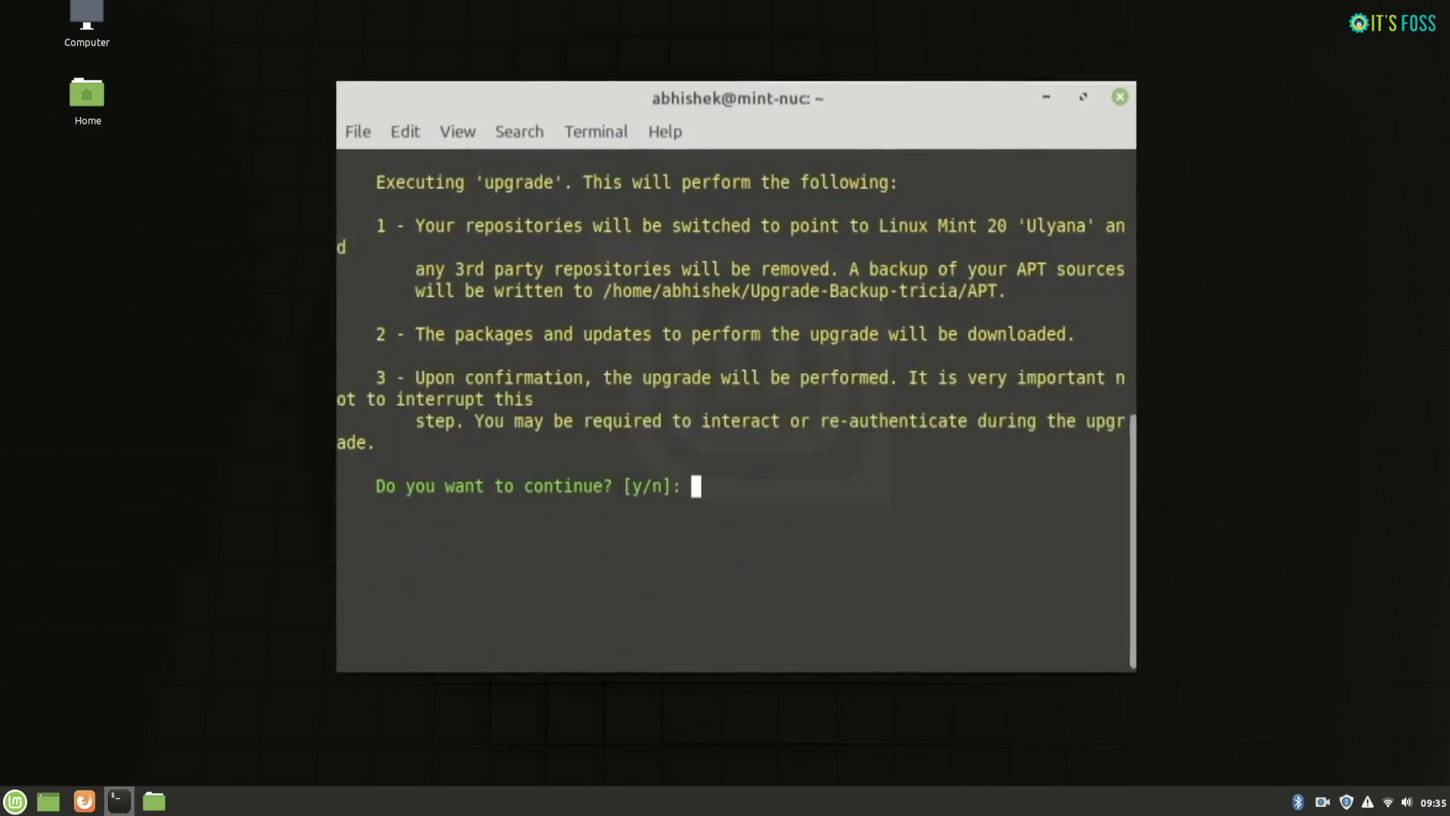
Confirm the real upgrade with y and answer Yes to restarting services for libpam0g.
key("Return")
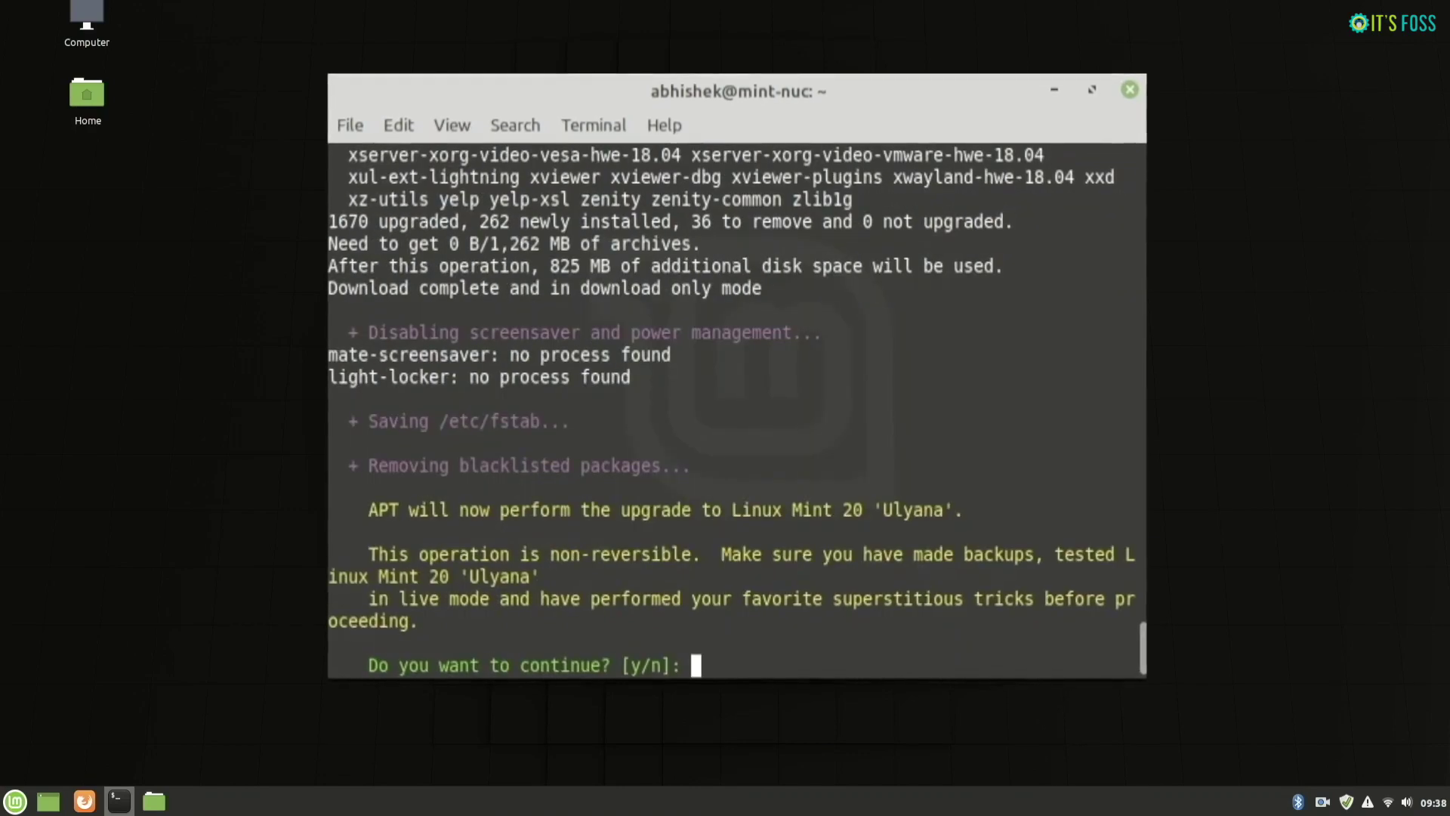
type("y")
key("Return")
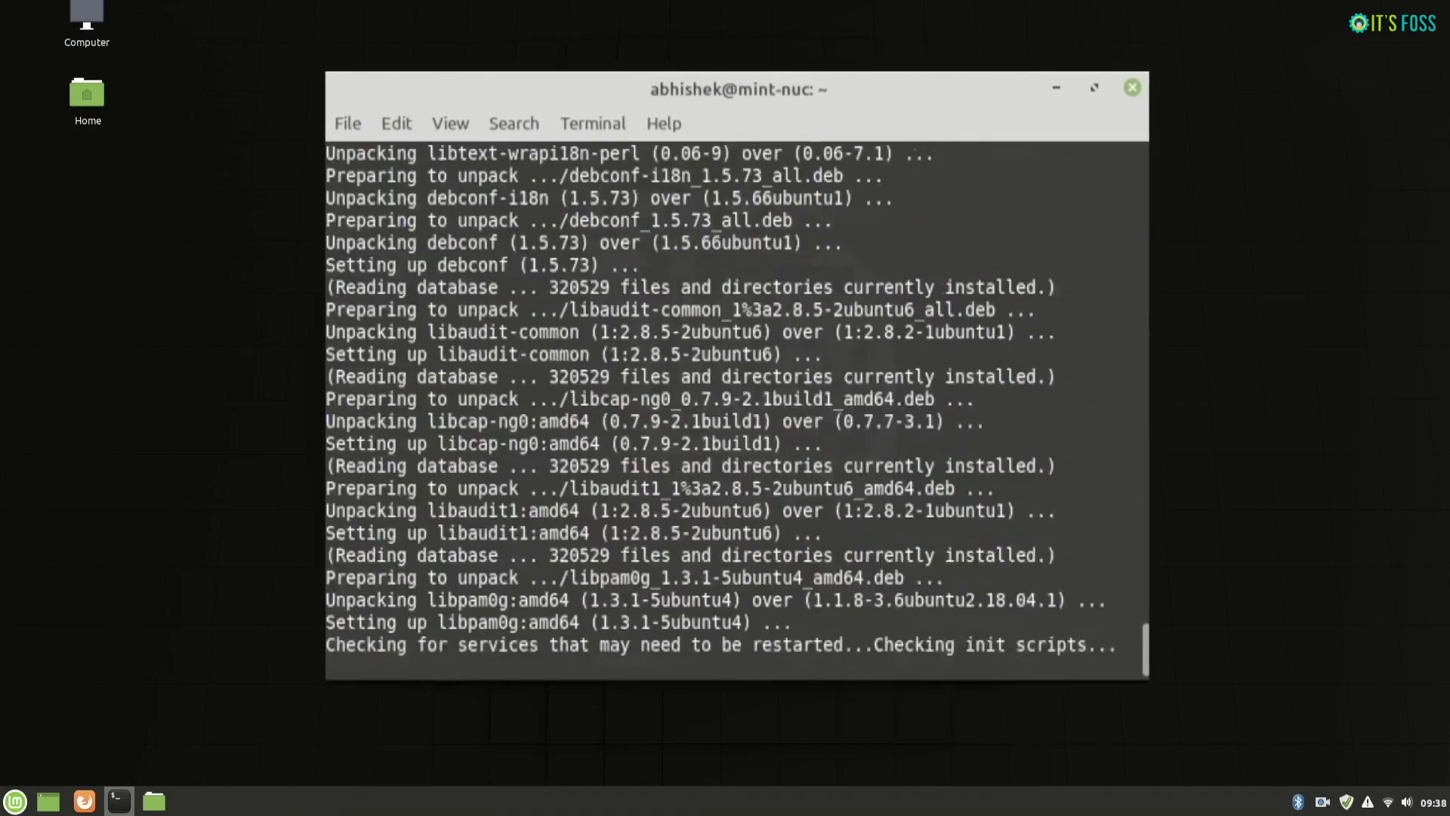
key("Left")
key("Return")
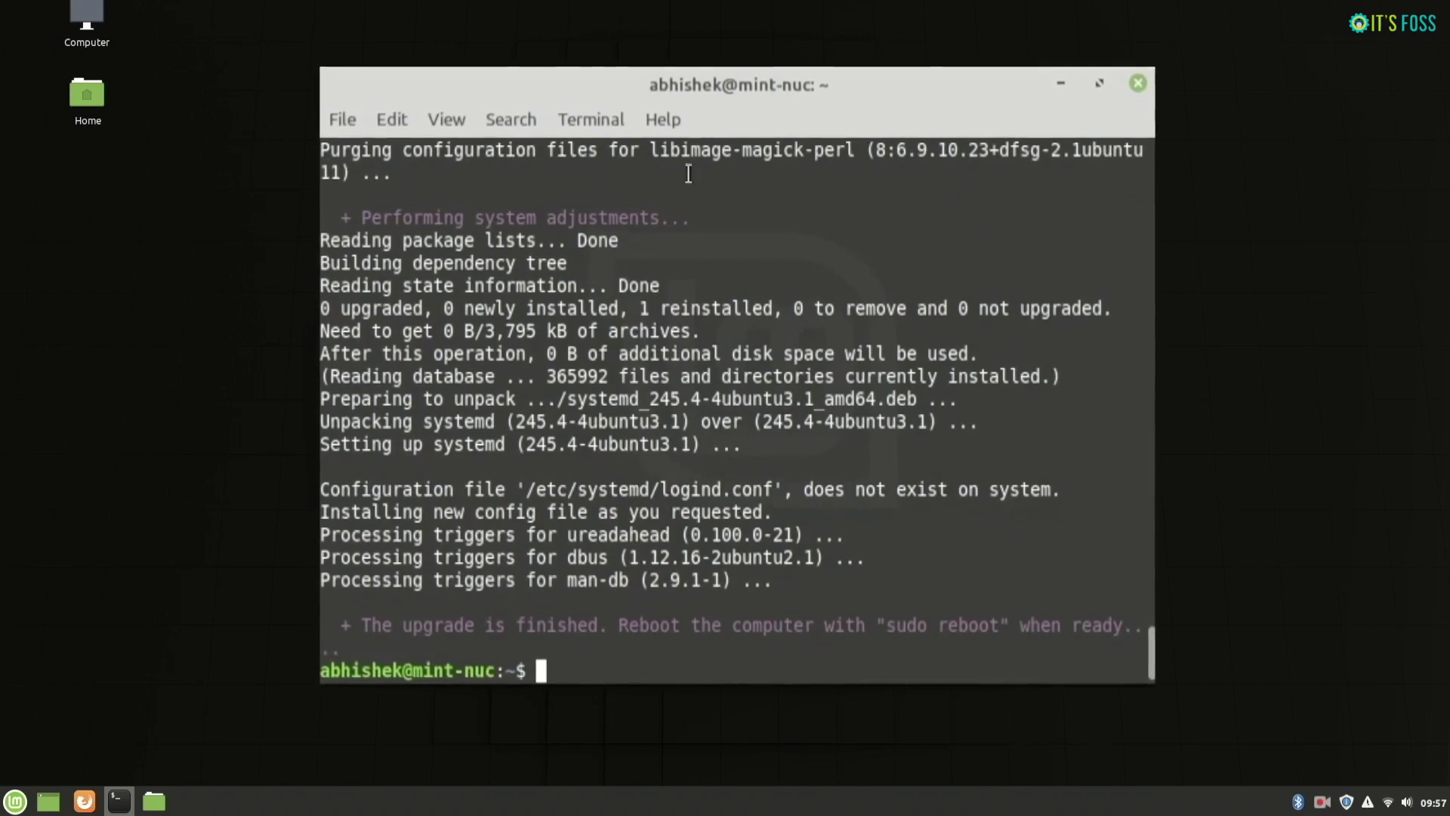
Select the upgrade-finished message and open Menu > Quit for the shutdown prompt.
left_click_drag(341, 627, 1125, 627)
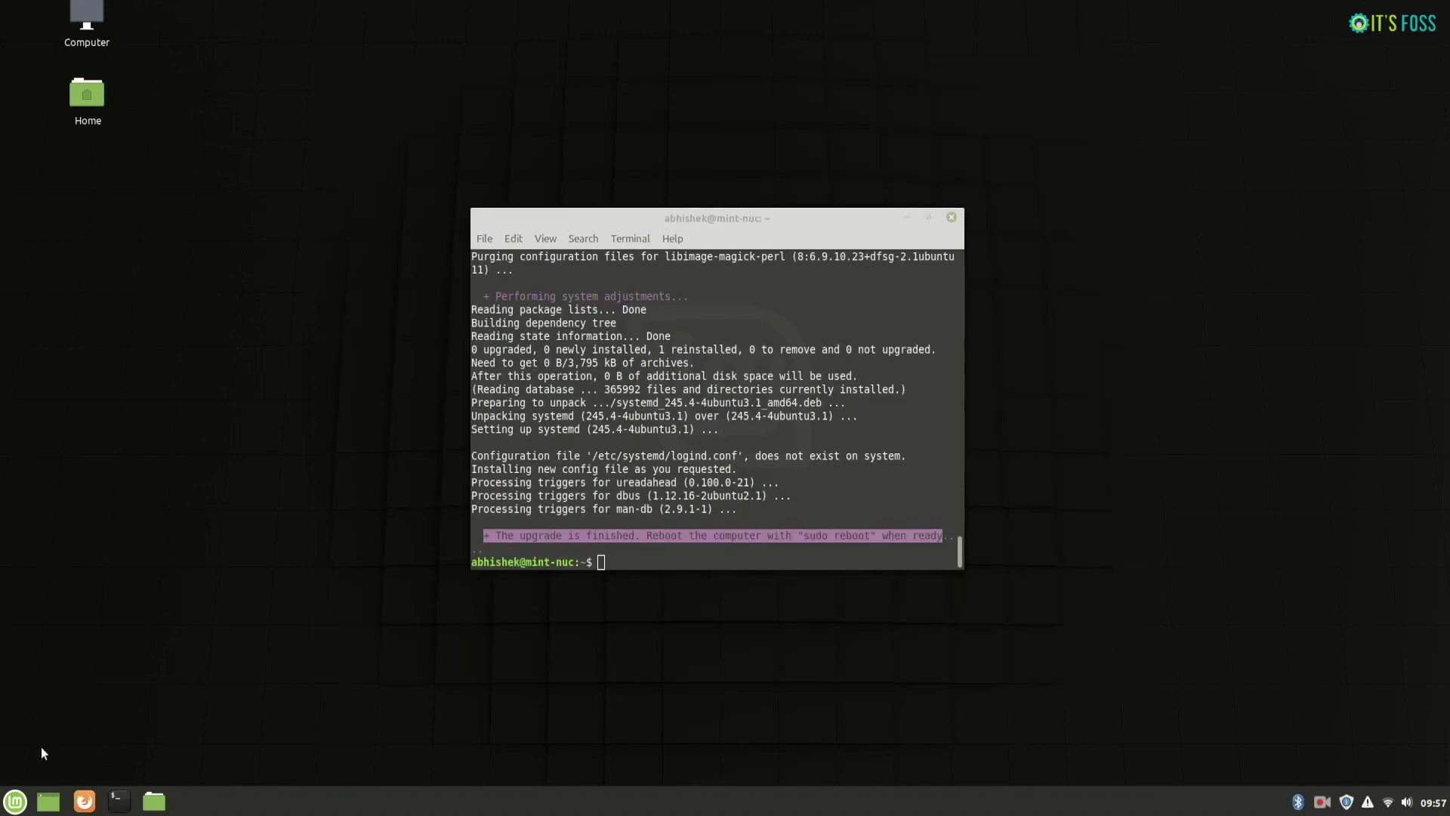
left_click(15, 801)
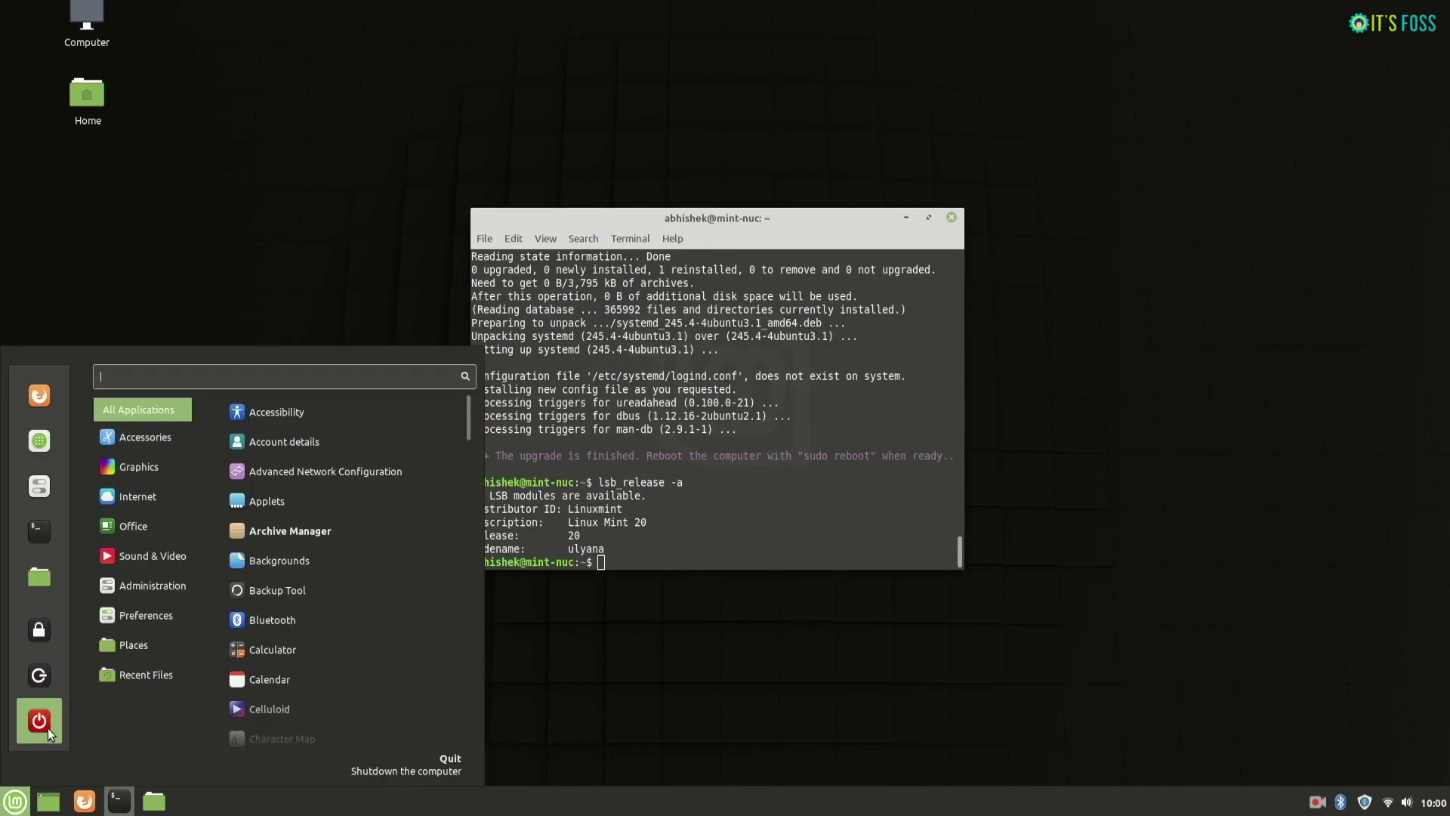
left_click(47, 728)
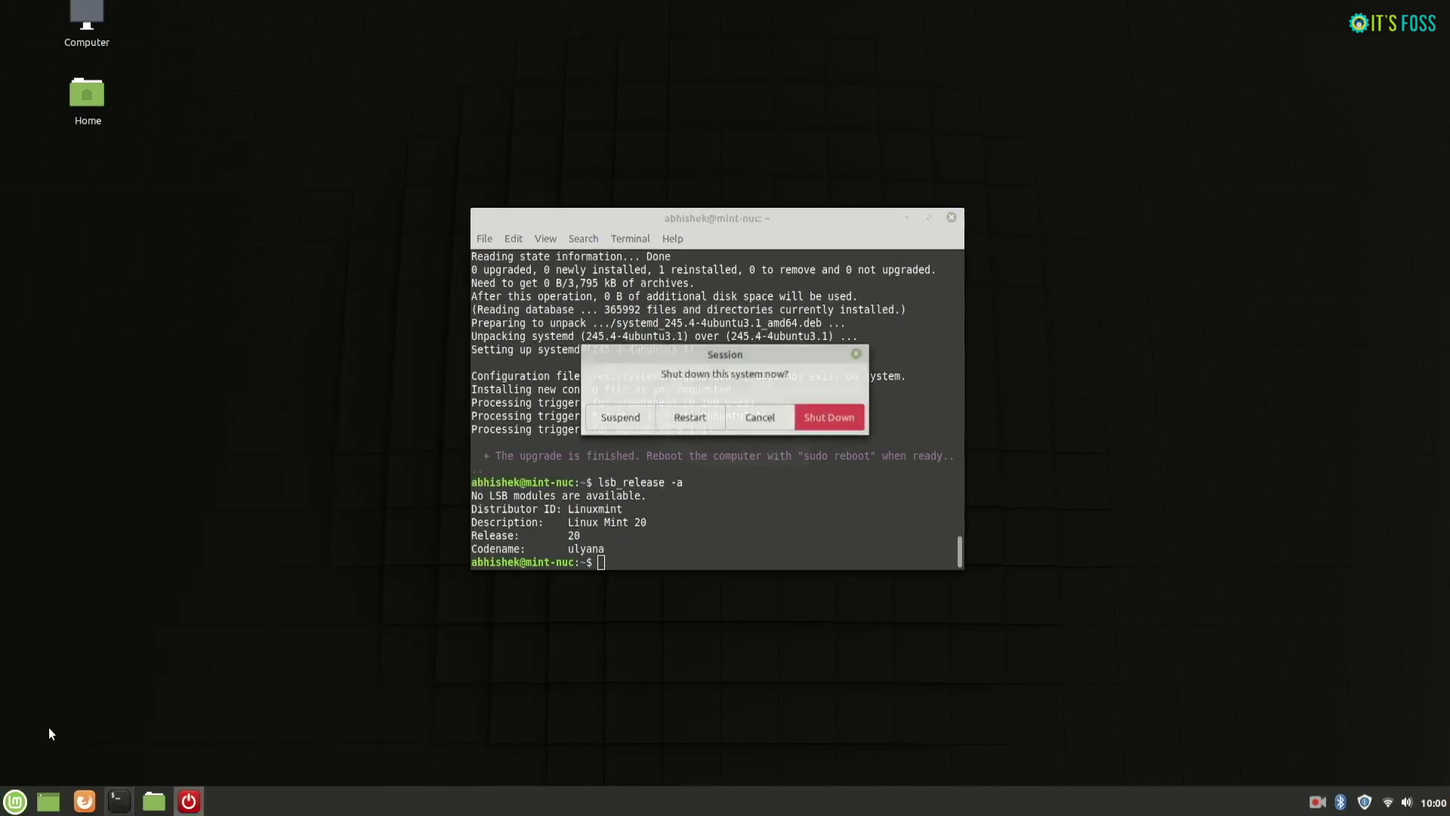
Restart the computer from the Session dialog to boot into Linux Mint 20.
left_click(691, 418)
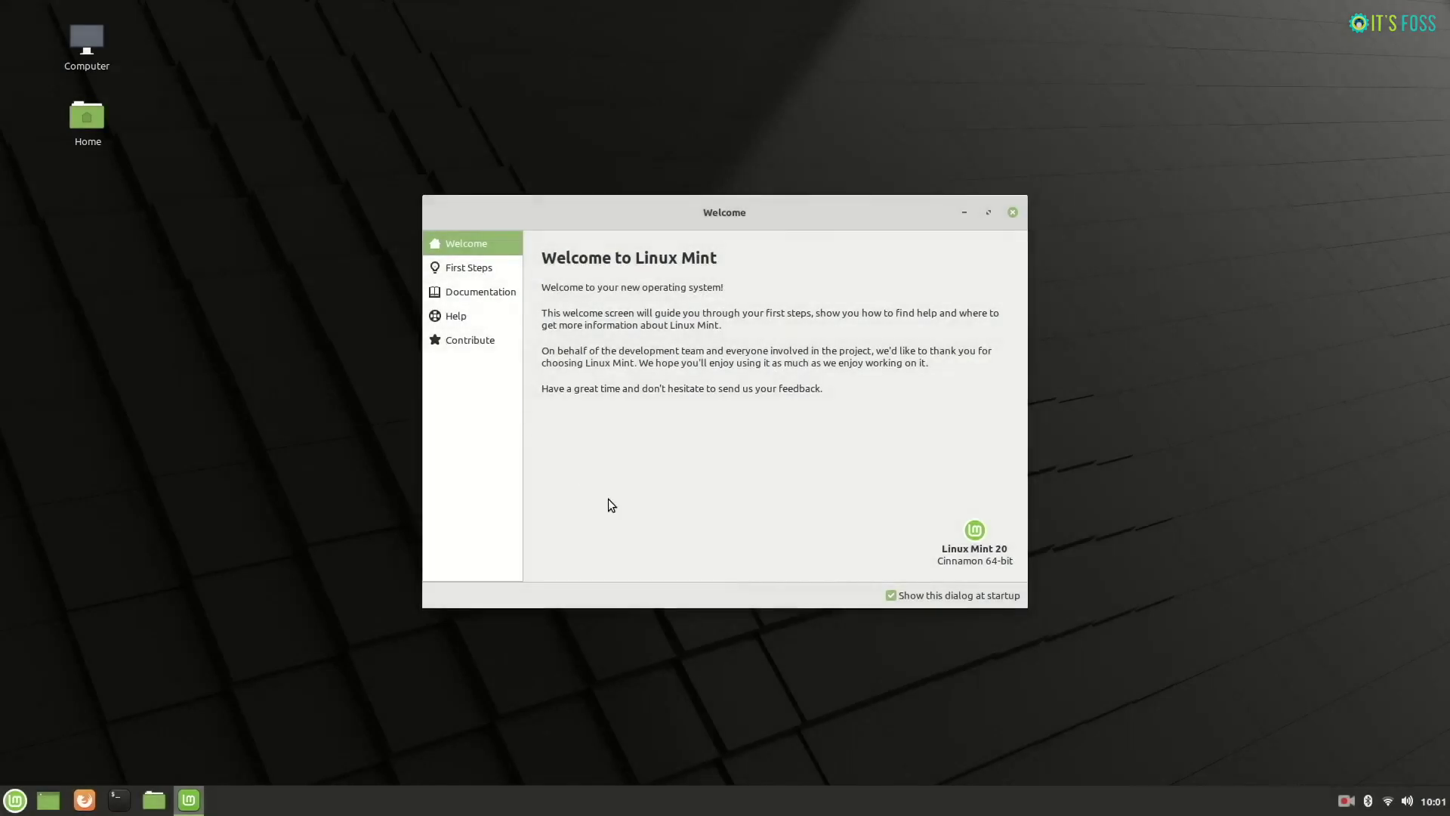